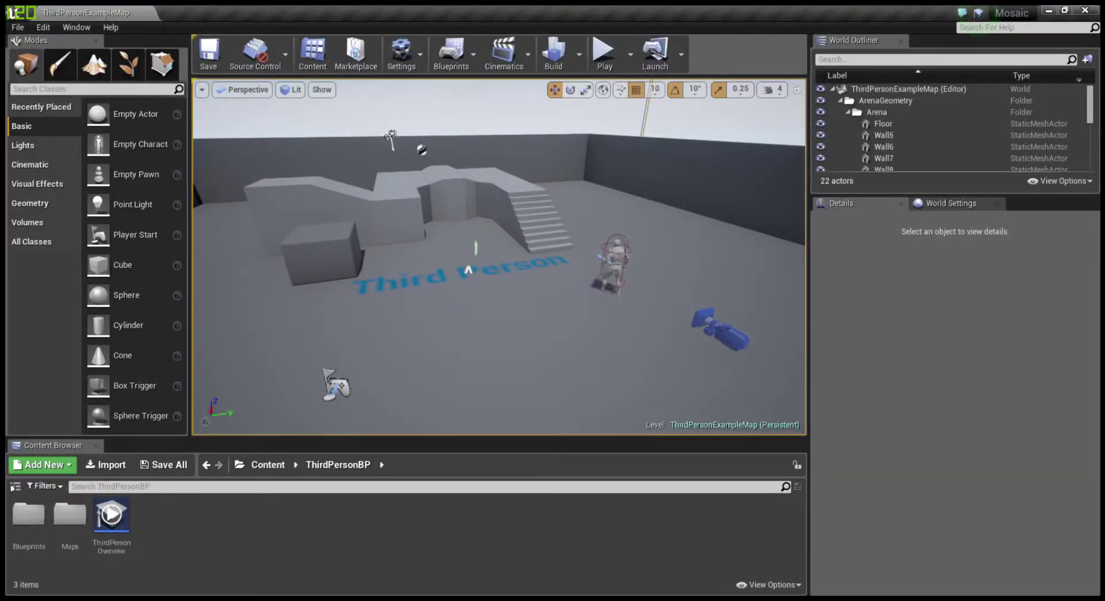
# Step: Fly the viewport toward the stairs and character, then clear the new material's default name
pyautogui.moveTo(611, 323); pyautogui.dragTo(460, 322, button='right')
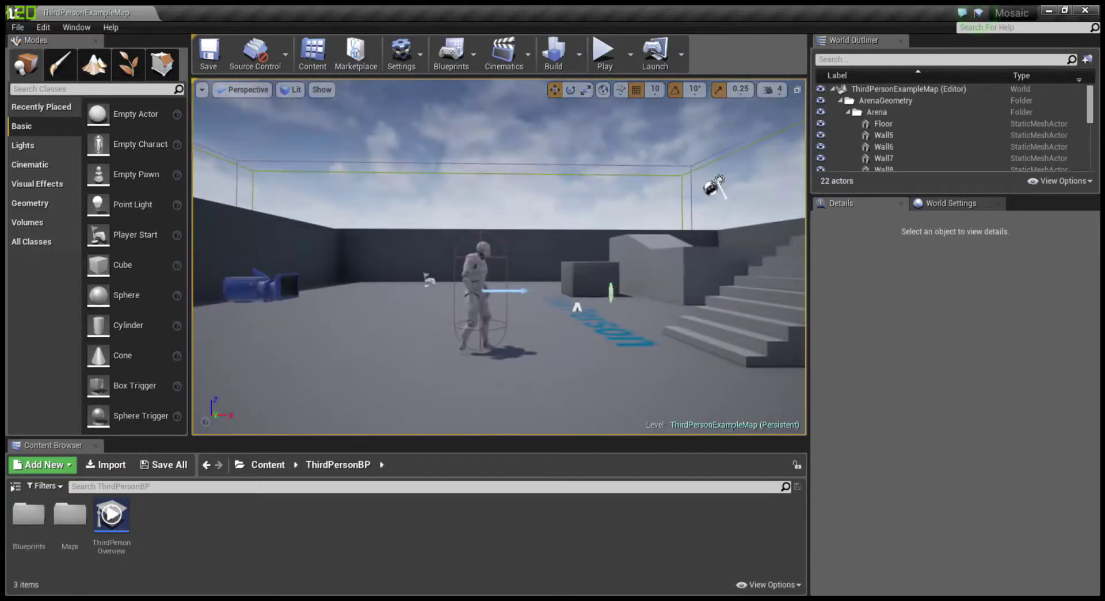
pyautogui.moveTo(498, 256); pyautogui.dragTo(403, 257, button='right')
pyautogui.moveTo(610, 322); pyautogui.dragTo(495, 322, button='right')
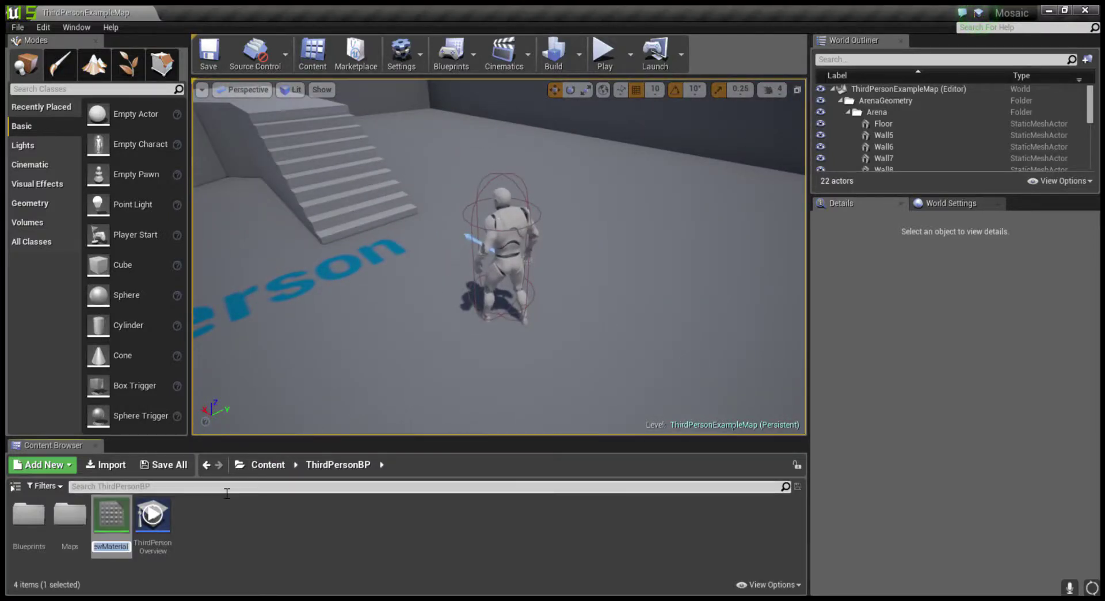
pyautogui.press('BackSpace')
# Step: Name the new material PostBit and frame its result node in the material editor
pyautogui.write('F')
pyautogui.write('B')
pyautogui.write('t')
pyautogui.press('Return')
pyautogui.press('Return')
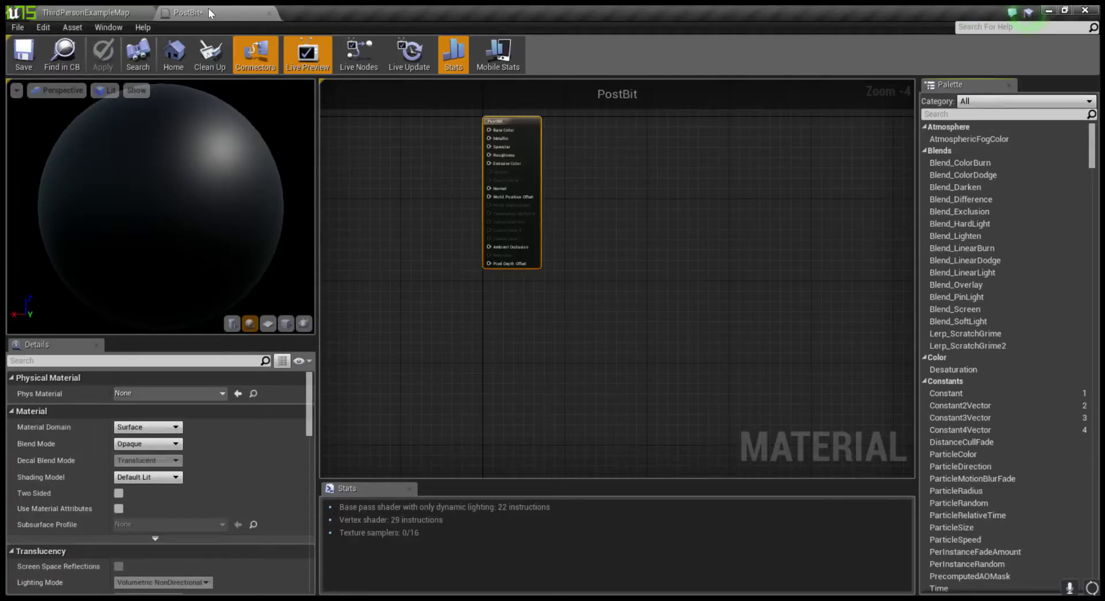
pyautogui.scroll(4, 476, 121)
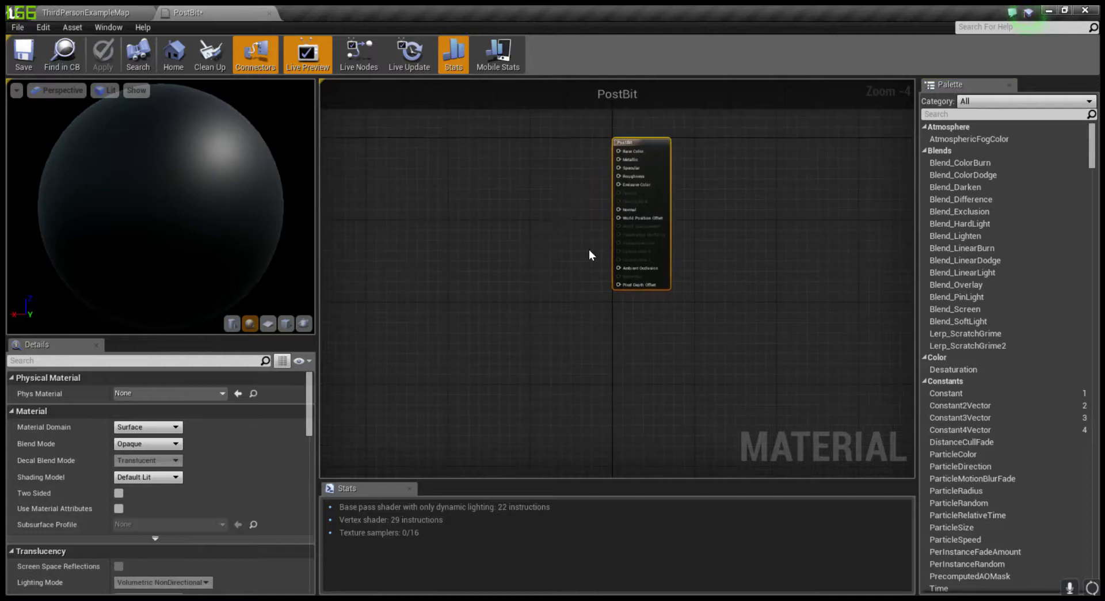
pyautogui.moveTo(477, 121); pyautogui.dragTo(509, 282, button='right')
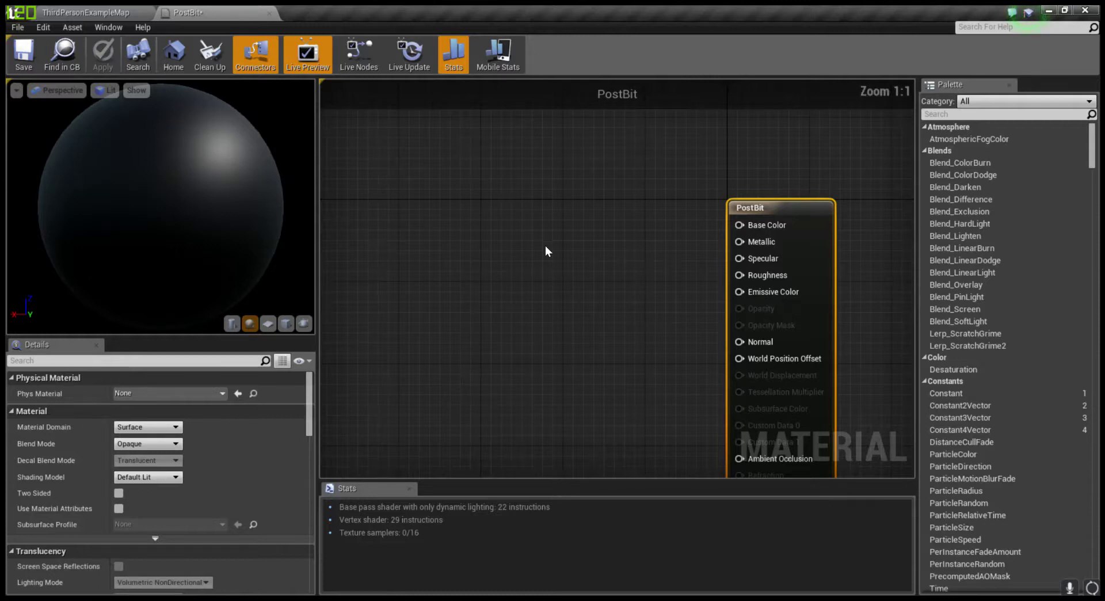
# Step: Clear working space in the graph and add a SceneTexture: SceneColor node
pyautogui.scroll(-4, 545, 245)
pyautogui.moveTo(505, 278); pyautogui.dragTo(523, 267, button='right')
pyautogui.scroll(4, 696, 256)
pyautogui.moveTo(696, 256); pyautogui.dragTo(375, 262, button='right')
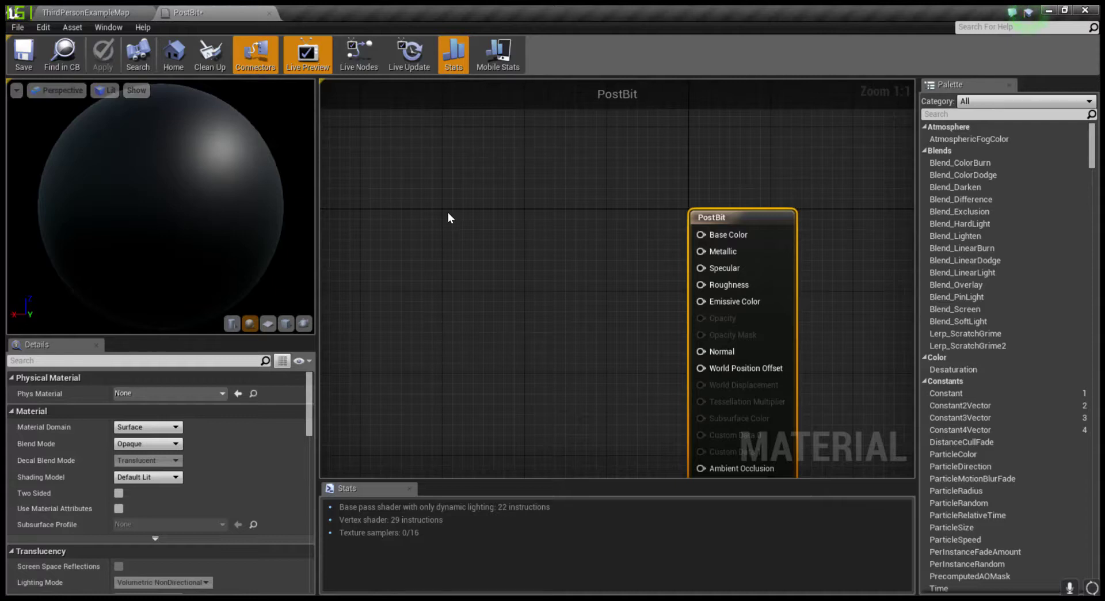
pyautogui.moveTo(448, 212); pyautogui.dragTo(499, 207, button='right')
pyautogui.scroll(1, 523, 314)
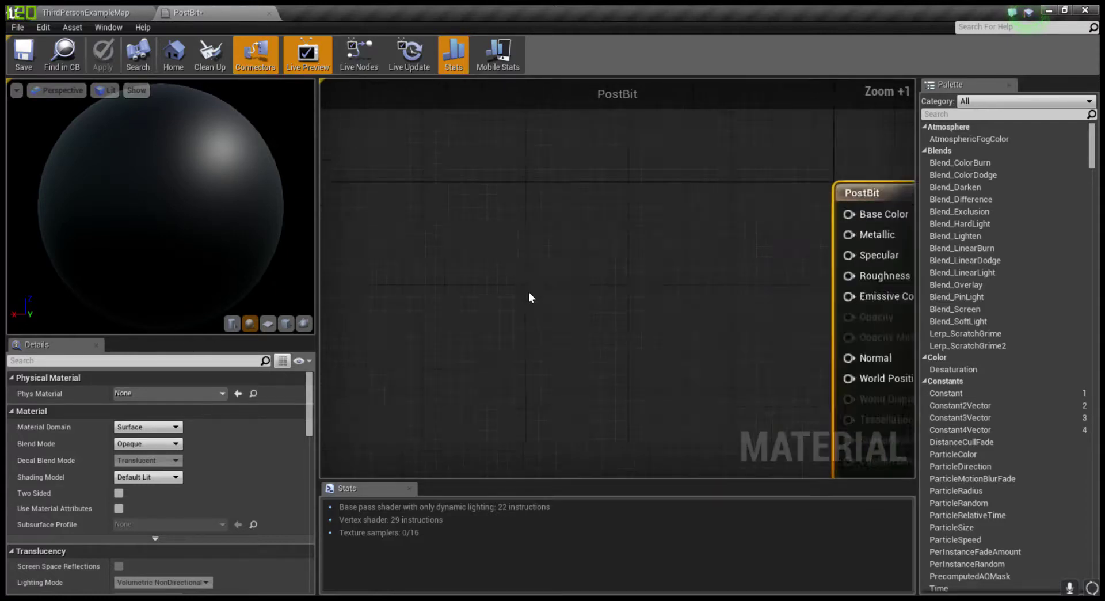
pyautogui.scroll(2, 528, 295)
pyautogui.scroll(-2, 545, 262)
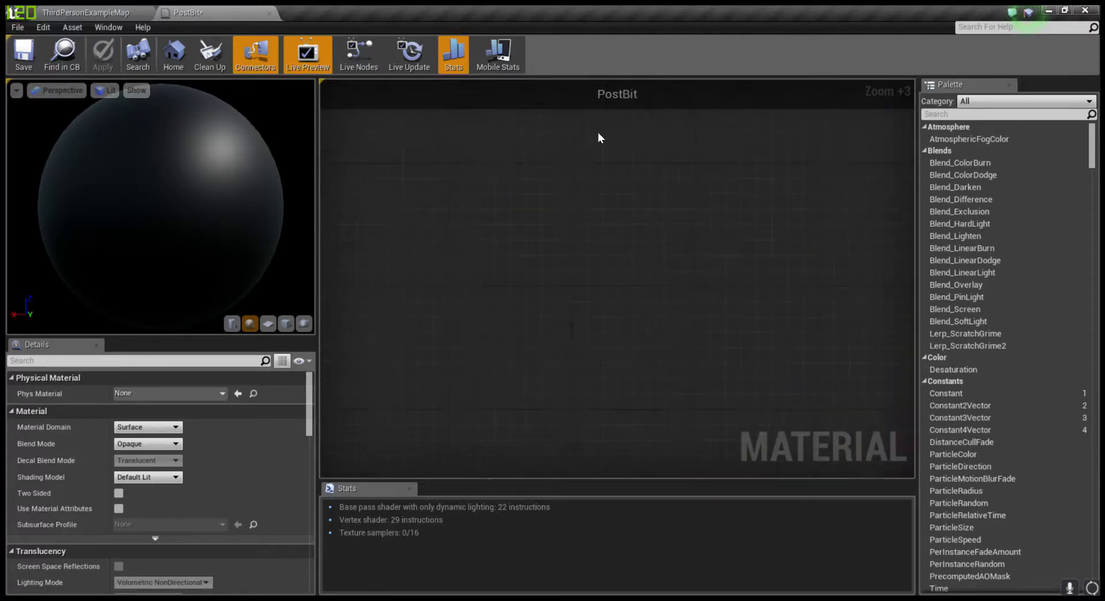
pyautogui.scroll(-2, 599, 139)
pyautogui.scroll(1, 501, 254)
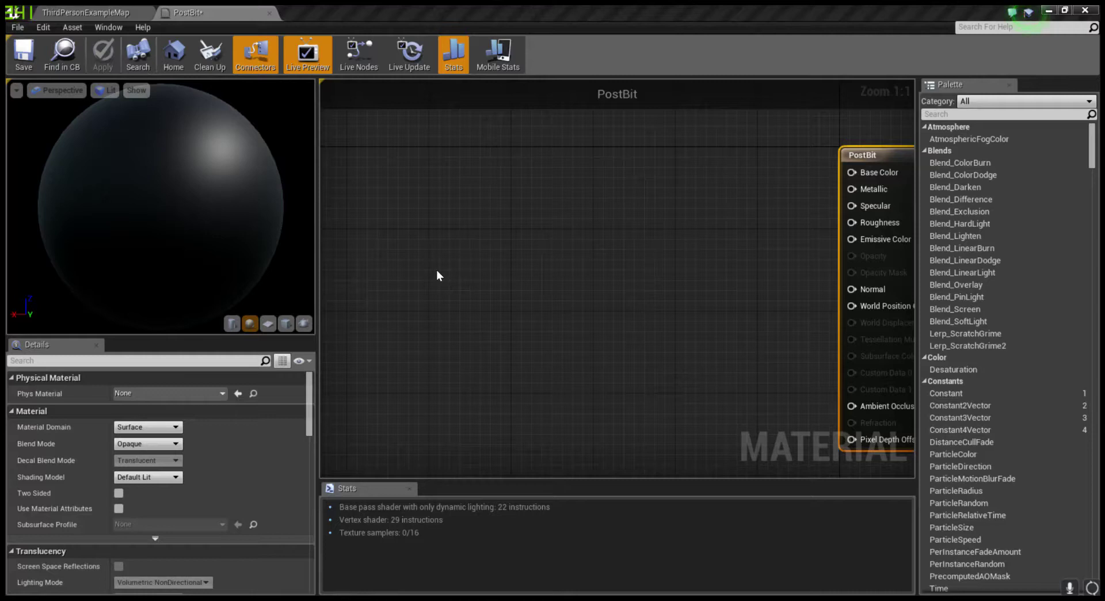
pyautogui.hotkey('ctrl', 'v')
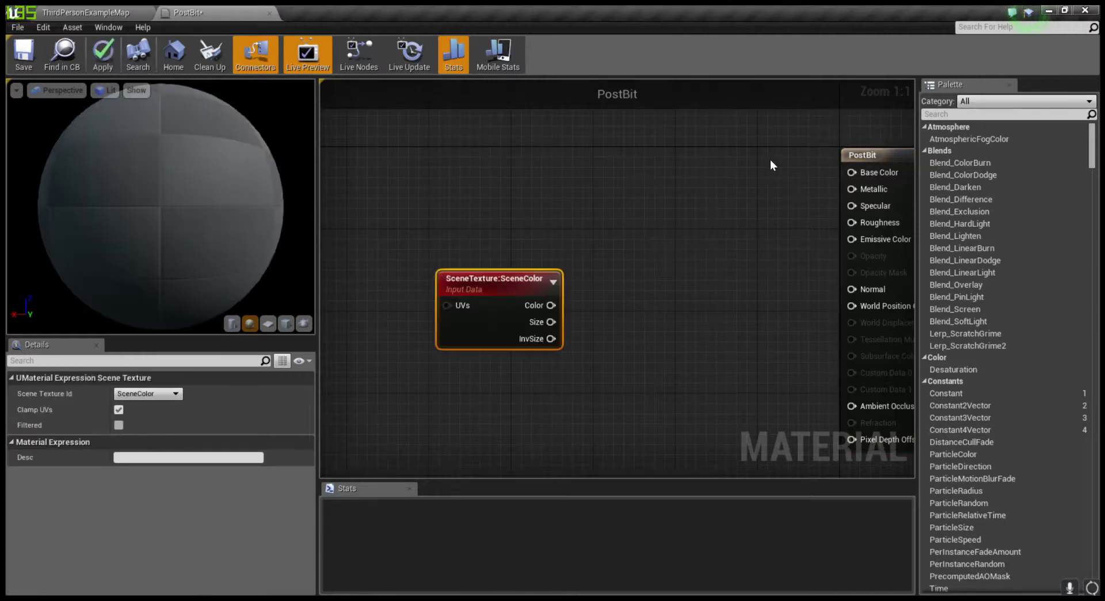
# Step: Set PostBit's Material Domain to Post Process and the scene texture to SceneDepth
pyautogui.click(850, 159)
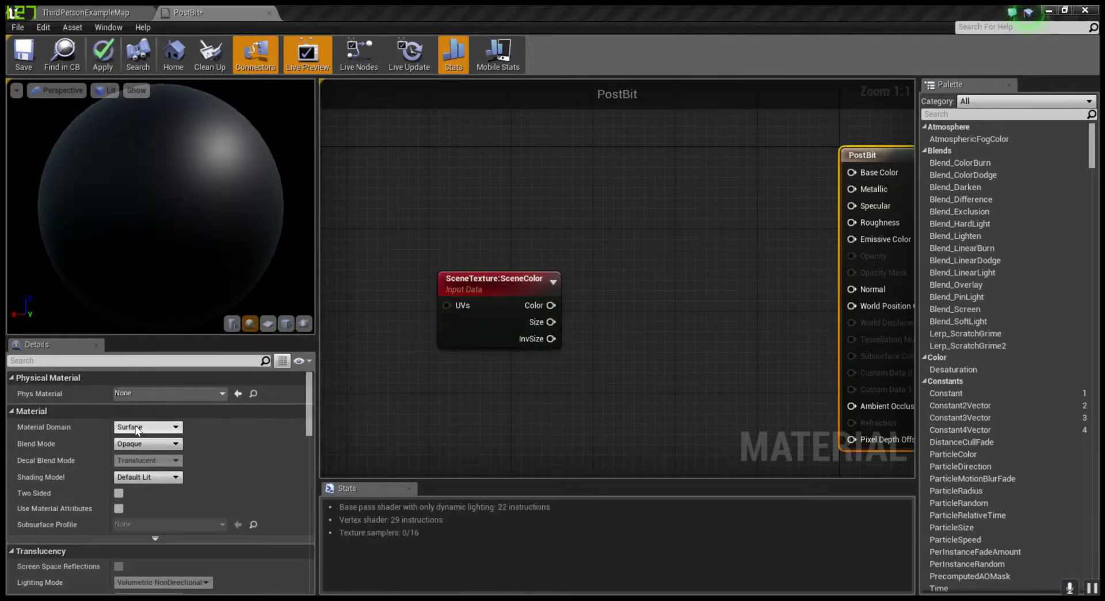
pyautogui.moveTo(343, 399); pyautogui.dragTo(378, 434, button='right')
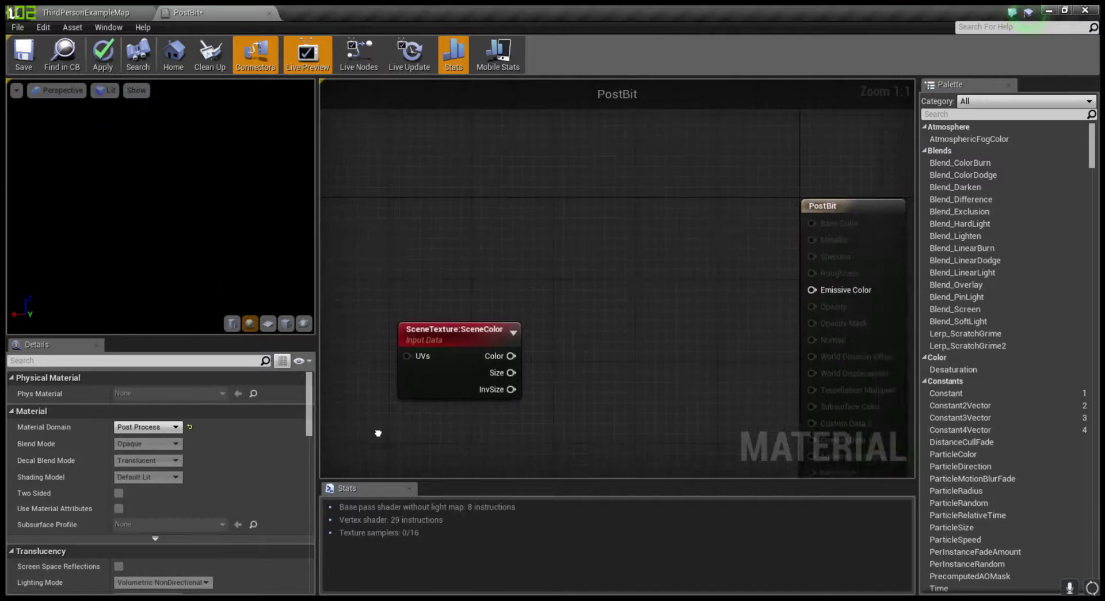
pyautogui.moveTo(477, 355); pyautogui.dragTo(356, 344)
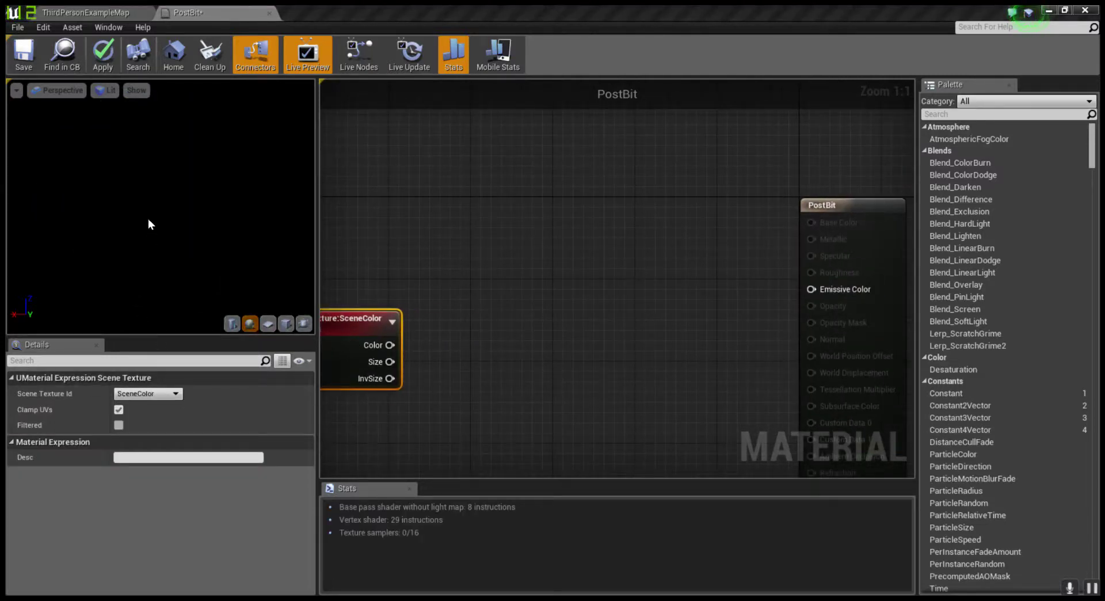
pyautogui.click(142, 173)
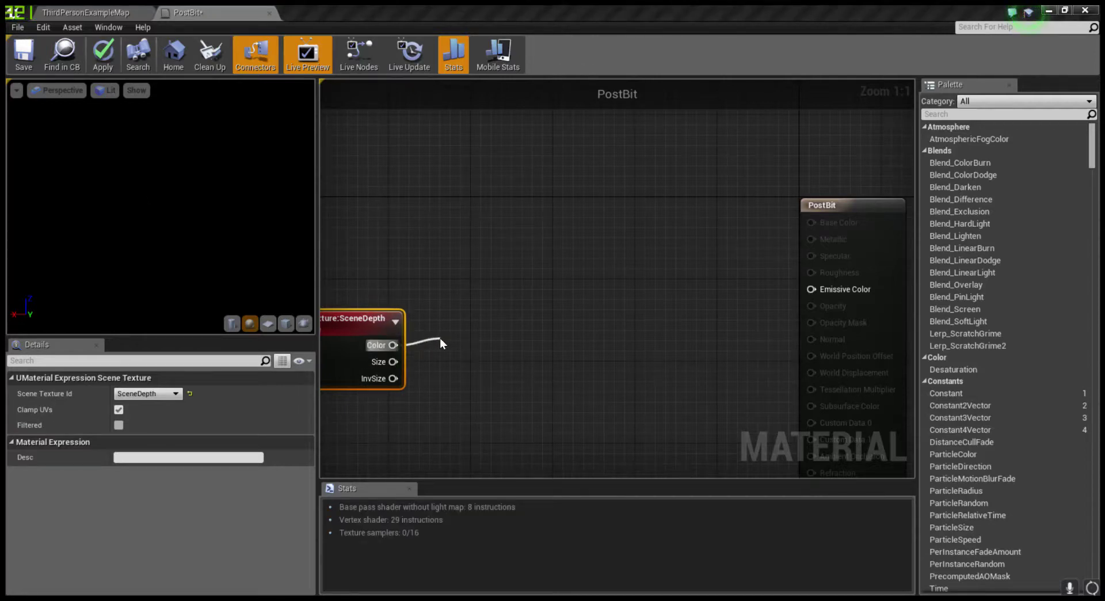
# Step: Divide the SceneDepth output by 10000 with a new Divide node beside it
pyautogui.moveTo(440, 338); pyautogui.dragTo(440, 339)
pyautogui.click(134, 411)
pyautogui.write('10000')
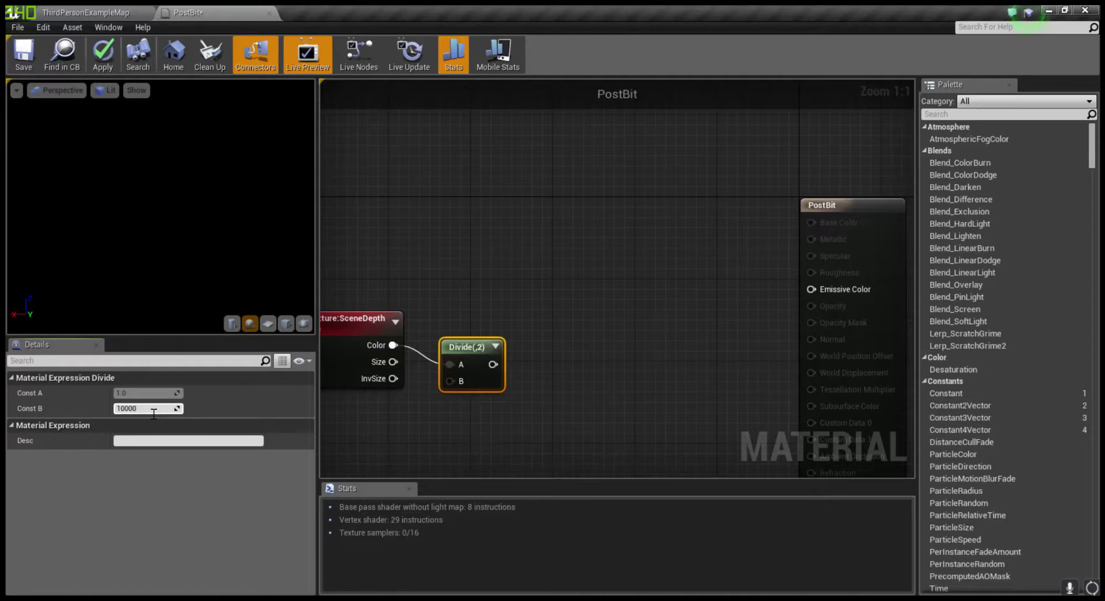
pyautogui.moveTo(481, 355); pyautogui.dragTo(461, 338)
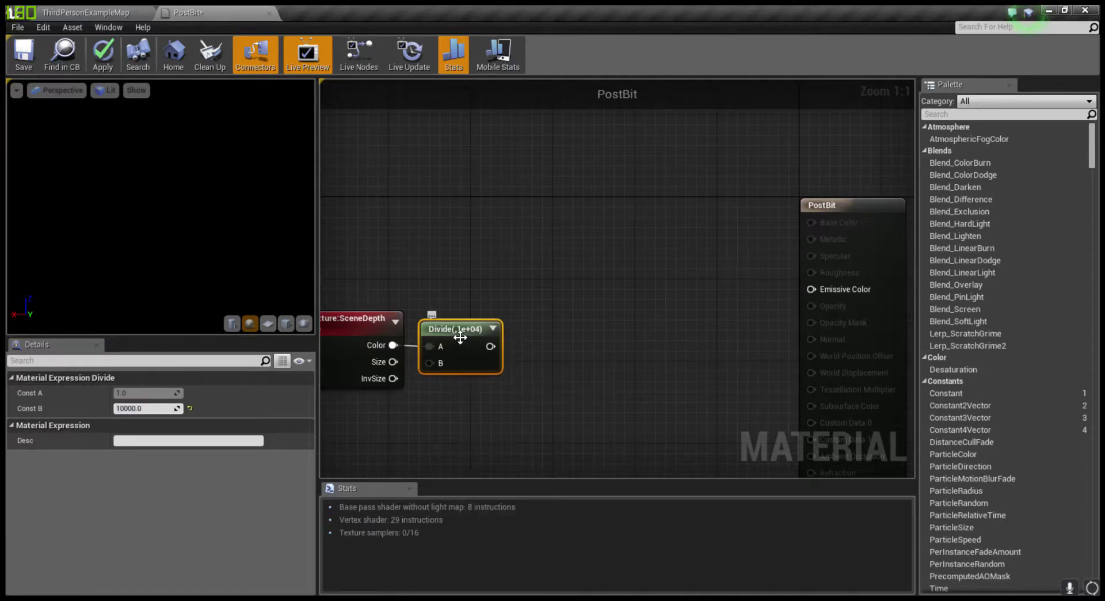
pyautogui.moveTo(443, 329); pyautogui.dragTo(550, 320, button='right')
pyautogui.moveTo(580, 380)
pyautogui.mouseDown()
pyautogui.moveTo(437, 358)
pyautogui.moveTo(381, 365)
pyautogui.mouseUp()
# Step: Add a Multiply node after the Divide
pyautogui.scroll(-3, 389, 347)
pyautogui.scroll(3, 518, 340)
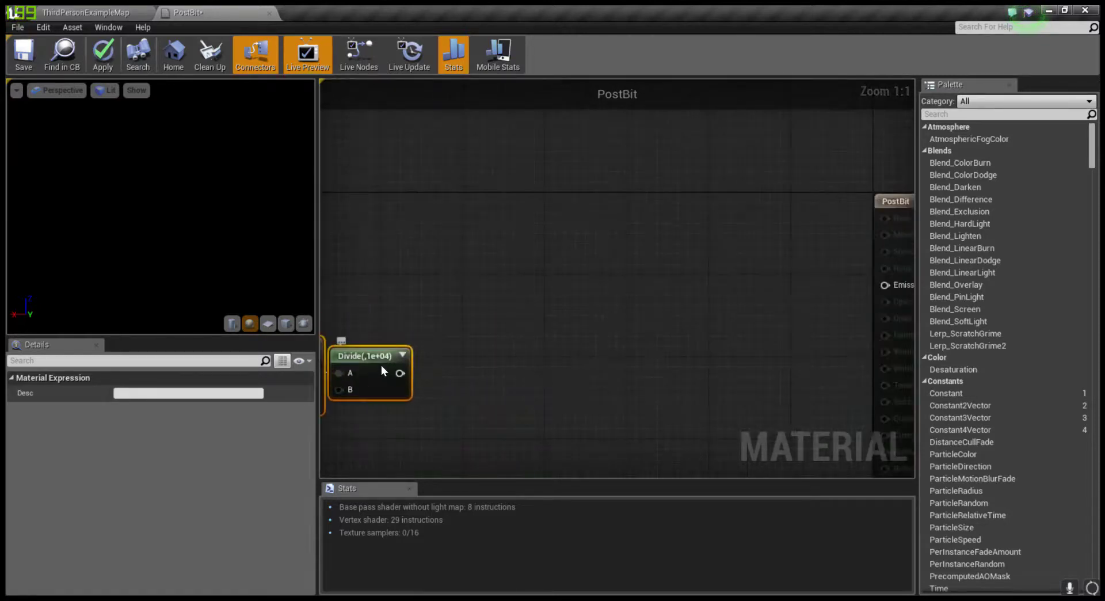
pyautogui.moveTo(400, 373)
pyautogui.mouseDown(button='right')
pyautogui.moveTo(491, 373)
pyautogui.moveTo(360, 373)
pyautogui.mouseUp(button='right')
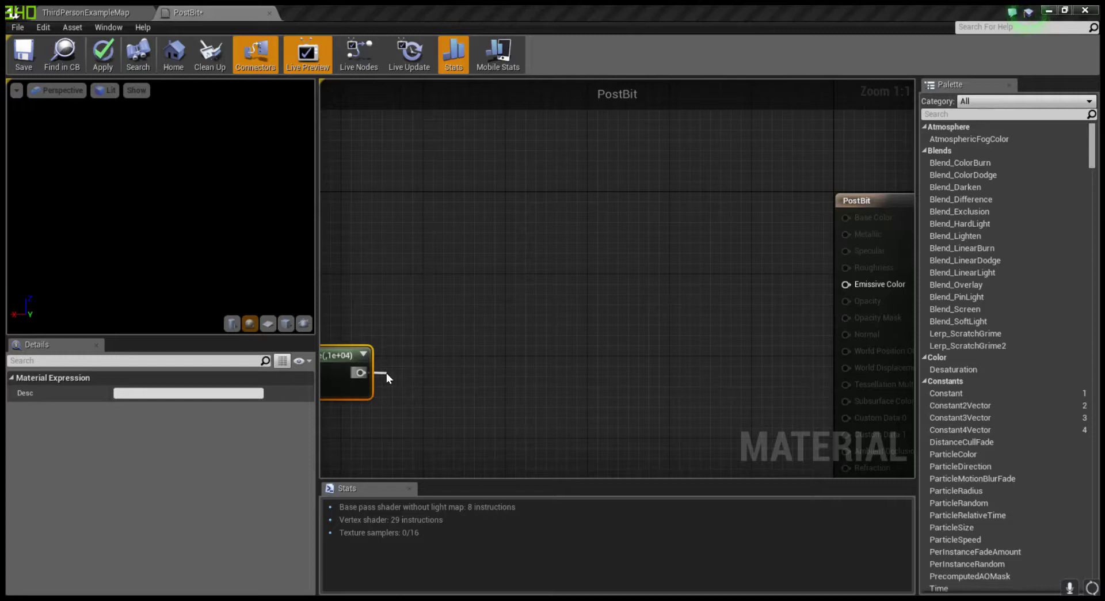
pyautogui.click(386, 373)
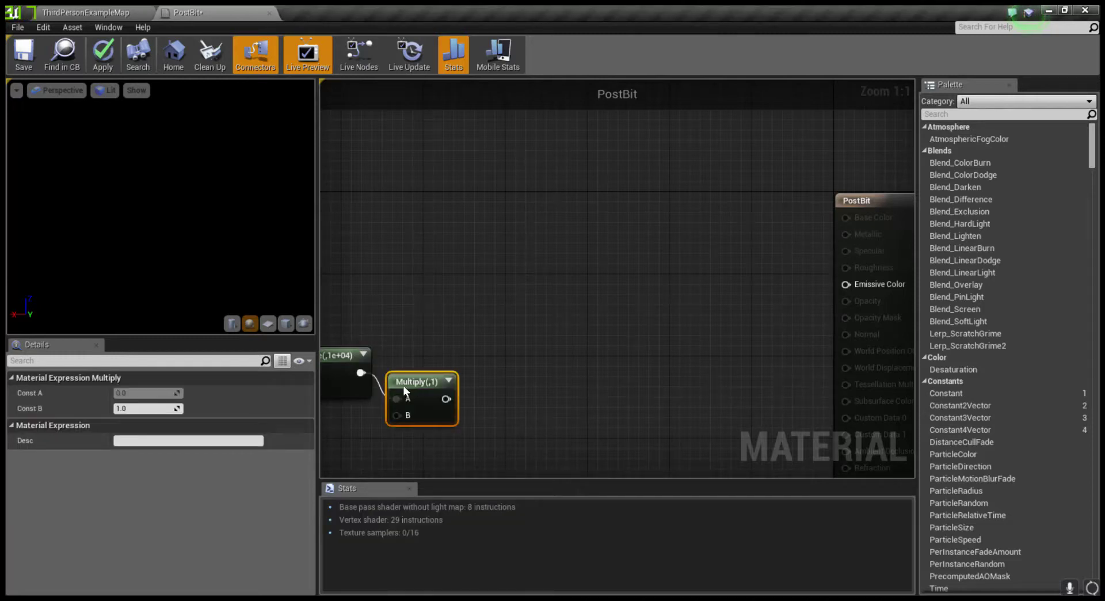
# Step: Set the Multiply node's B constant to 100
pyautogui.moveTo(402, 385); pyautogui.dragTo(389, 359)
pyautogui.click(151, 408)
pyautogui.write('100')
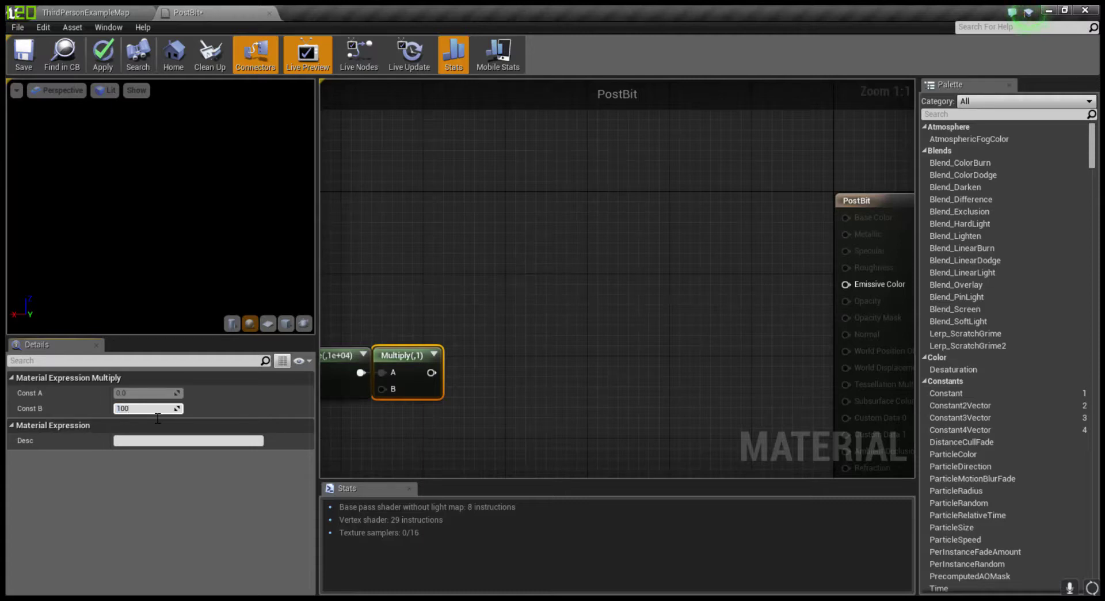
pyautogui.press('Return')
pyautogui.moveTo(423, 421); pyautogui.dragTo(657, 382, button='right')
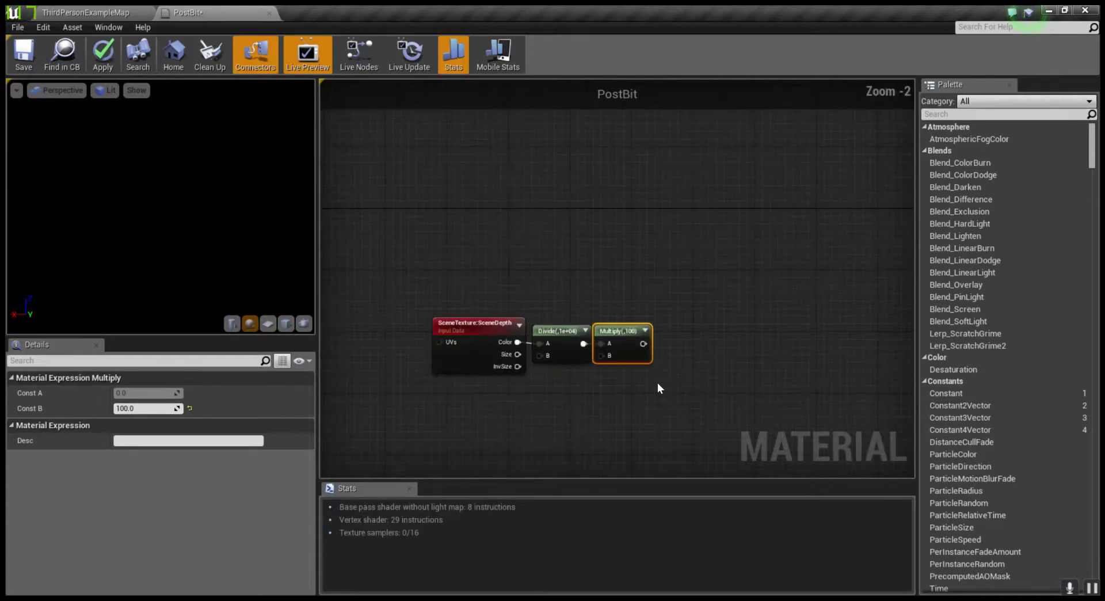
# Step: Feed Multiply's output into a Floor node
pyautogui.click(584, 354)
pyautogui.moveTo(670, 335); pyautogui.dragTo(564, 341, button='right')
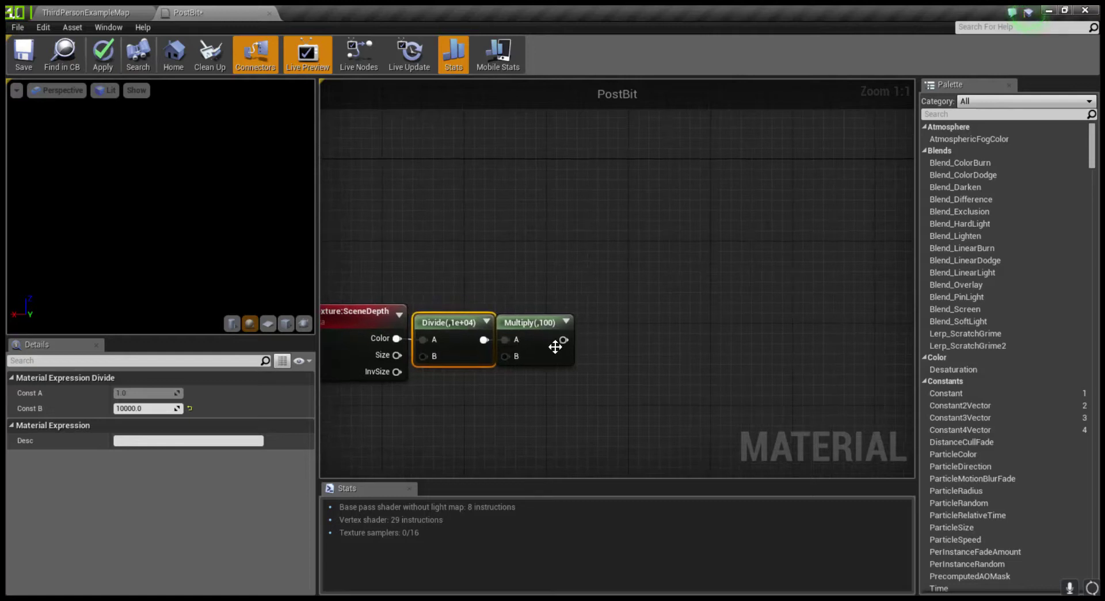
pyautogui.moveTo(563, 340)
pyautogui.mouseDown()
pyautogui.moveTo(603, 345)
pyautogui.moveTo(601, 336)
pyautogui.mouseUp()
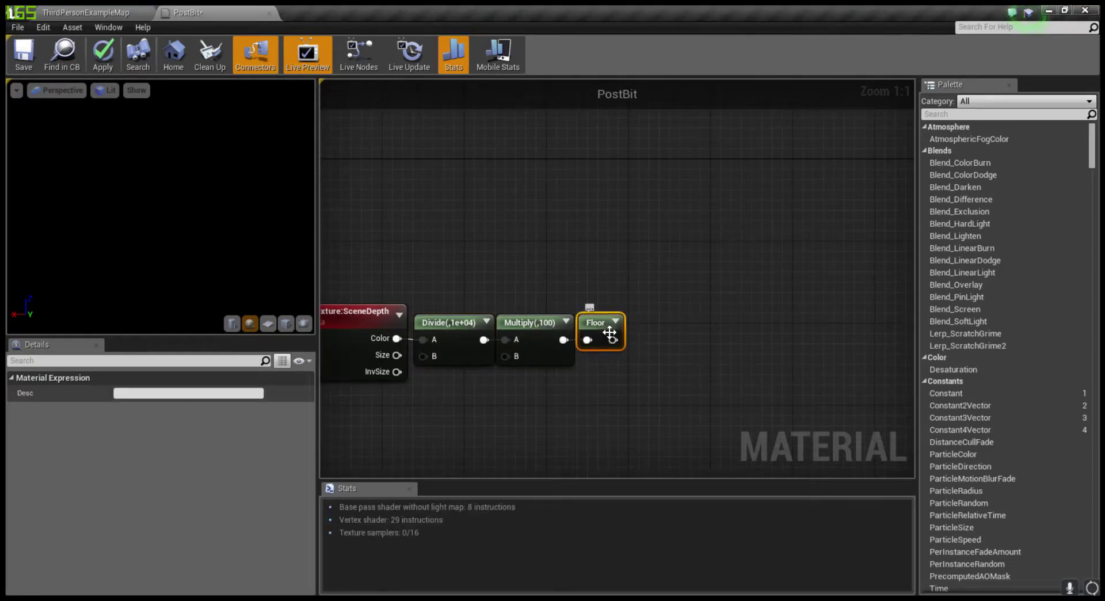
pyautogui.keyDown('shift'); pyautogui.moveTo(570, 390); pyautogui.dragTo(403, 342); pyautogui.keyUp('shift')
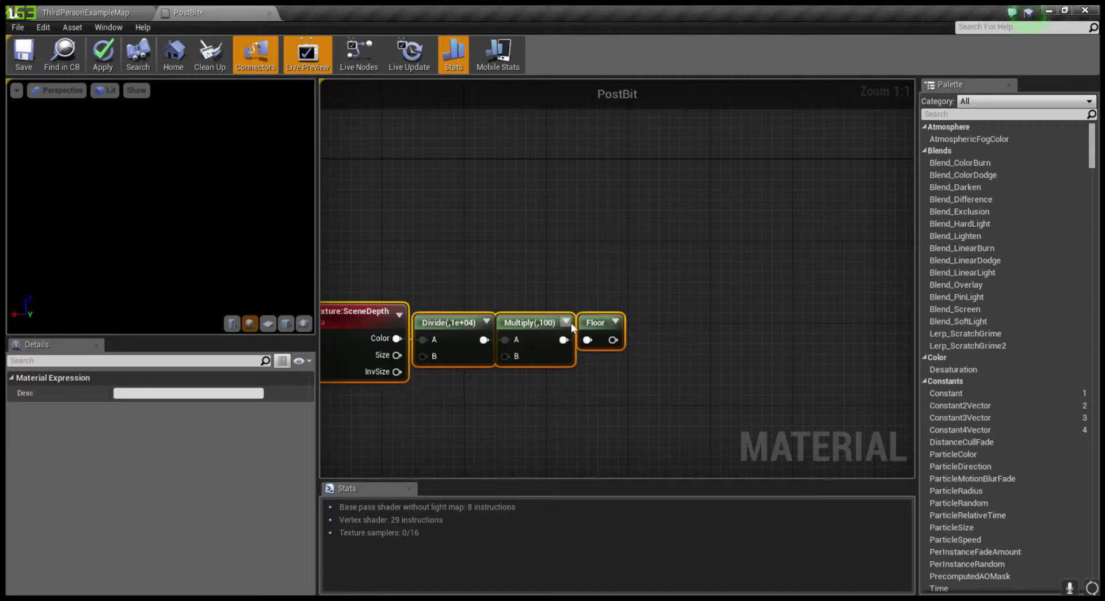
pyautogui.moveTo(564, 325); pyautogui.dragTo(409, 329, button='right')
# Step: Divide the Floor output by 100 with a new Divide node
pyautogui.moveTo(457, 343)
pyautogui.mouseDown()
pyautogui.moveTo(496, 346)
pyautogui.moveTo(513, 322)
pyautogui.moveTo(503, 327)
pyautogui.mouseUp()
pyautogui.click(496, 345)
pyautogui.click(142, 409)
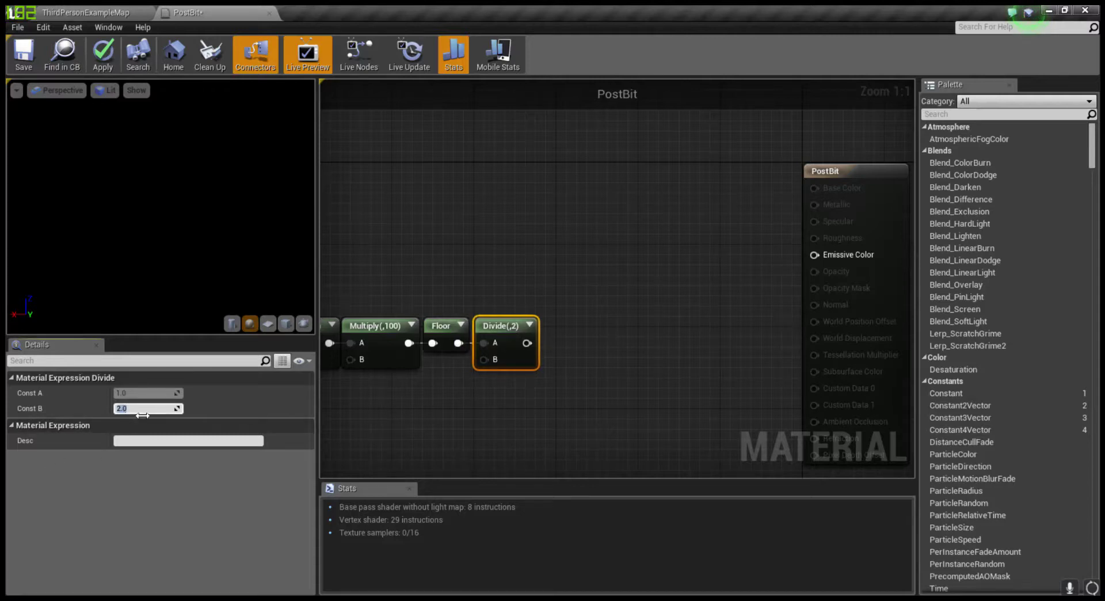
pyautogui.write('100')
pyautogui.press('Return')
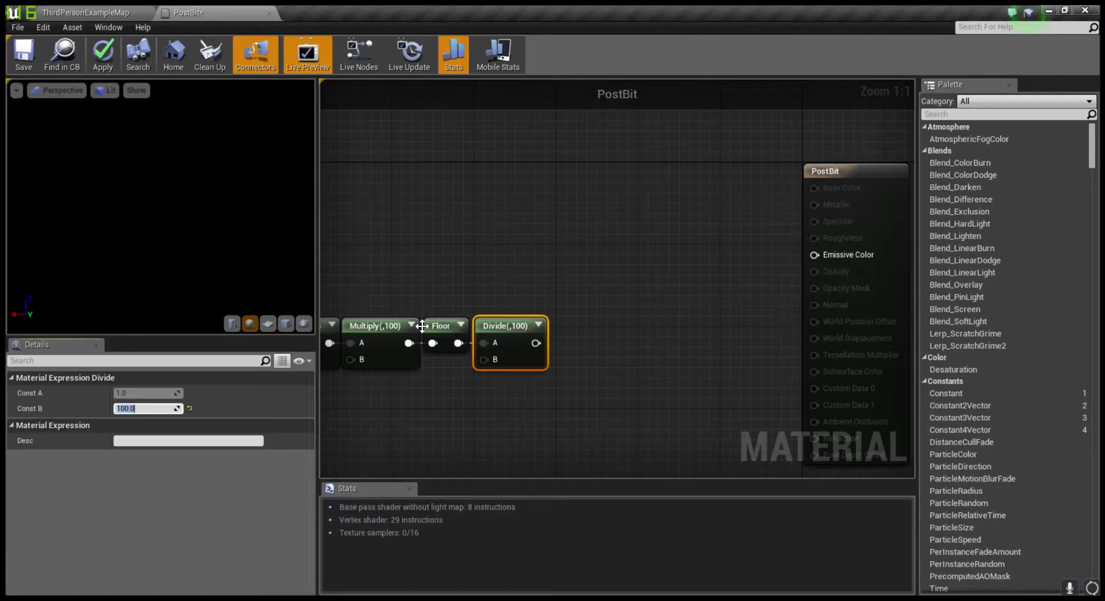
# Step: Clamp the last Divide's output with a new Clamp node
pyautogui.moveTo(407, 332); pyautogui.dragTo(501, 293, button='right')
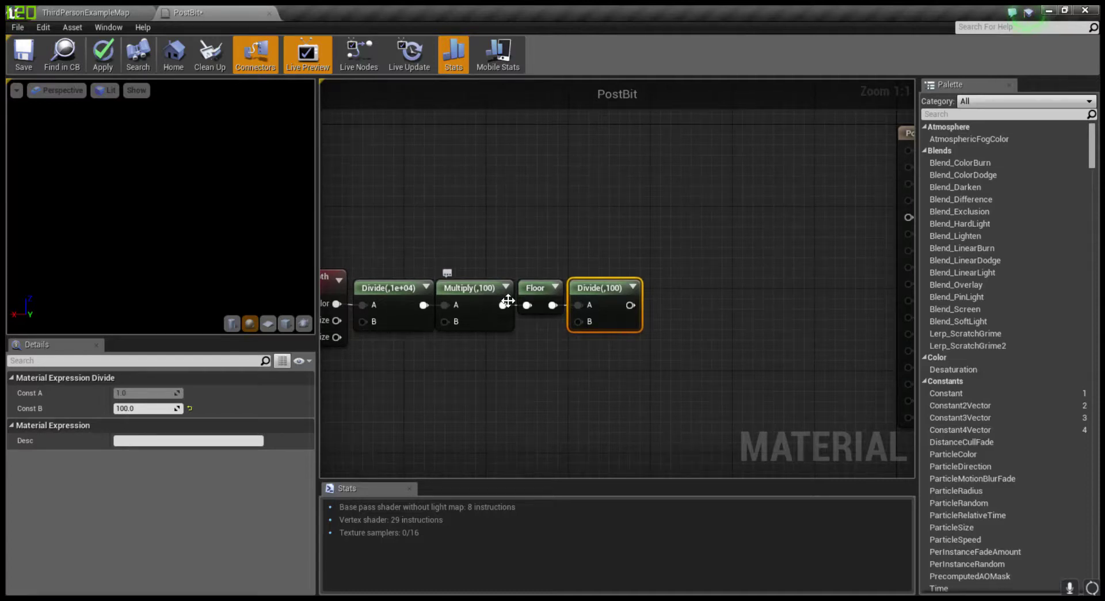
pyautogui.scroll(-1, 495, 335)
pyautogui.scroll(-1, 495, 335)
pyautogui.moveTo(693, 391)
pyautogui.mouseDown()
pyautogui.moveTo(368, 322)
pyautogui.moveTo(430, 323)
pyautogui.mouseUp()
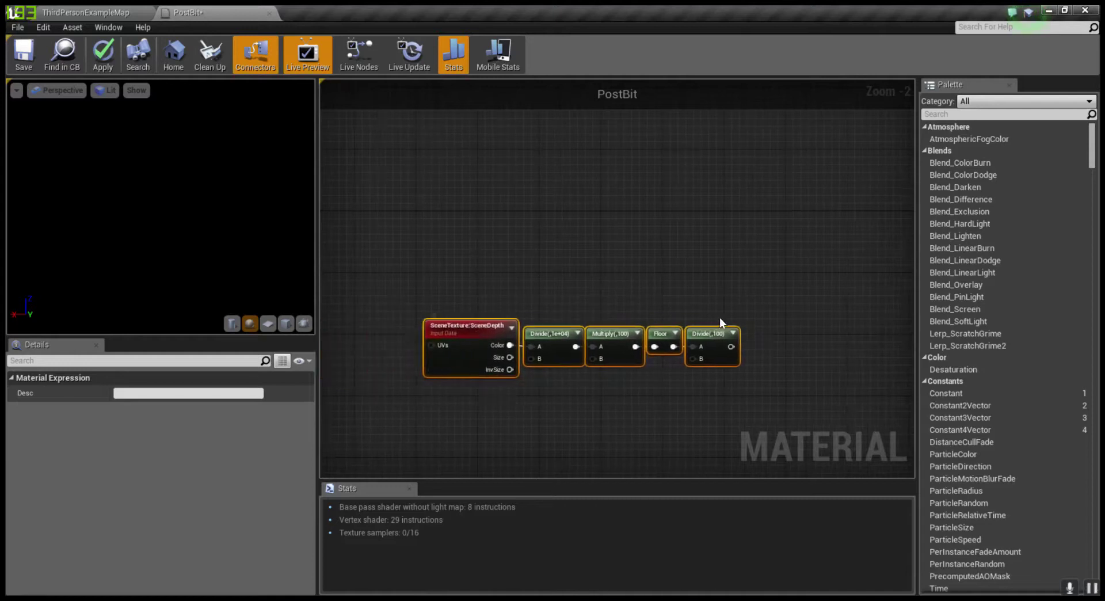
pyautogui.moveTo(720, 320)
pyautogui.mouseDown(button='right')
pyautogui.moveTo(483, 312)
pyautogui.moveTo(397, 358)
pyautogui.mouseUp(button='right')
pyautogui.scroll(2, 505, 312)
pyautogui.moveTo(391, 362); pyautogui.dragTo(426, 366)
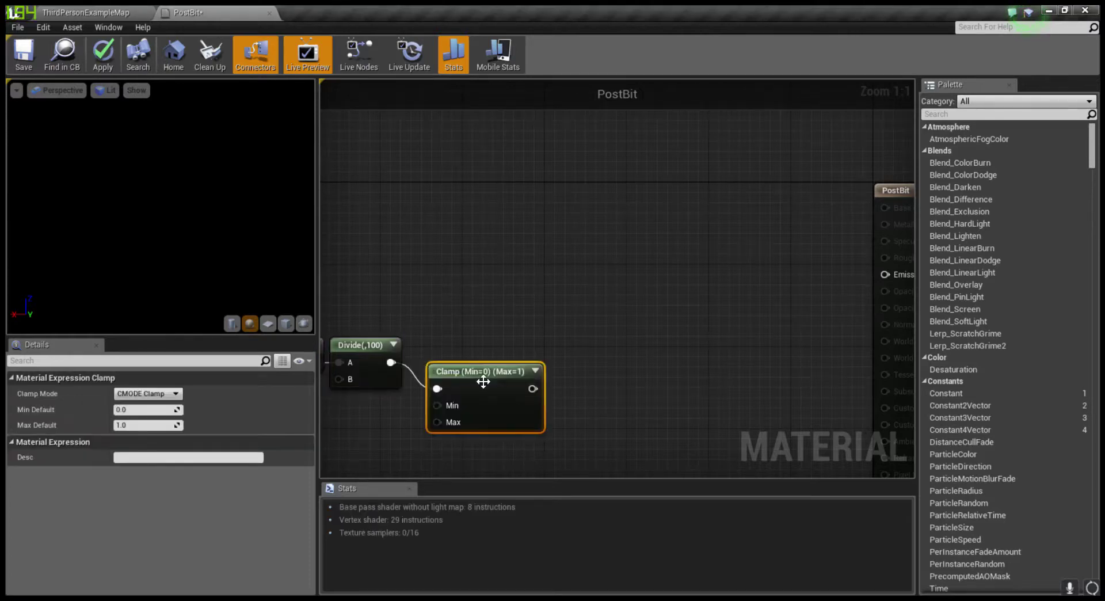
pyautogui.moveTo(472, 374)
pyautogui.mouseDown()
pyautogui.moveTo(477, 340)
pyautogui.moveTo(453, 347)
pyautogui.mouseUp()
# Step: Connect the Clamp output to PostBit's Emissive Color input
pyautogui.scroll(-2, 554, 354)
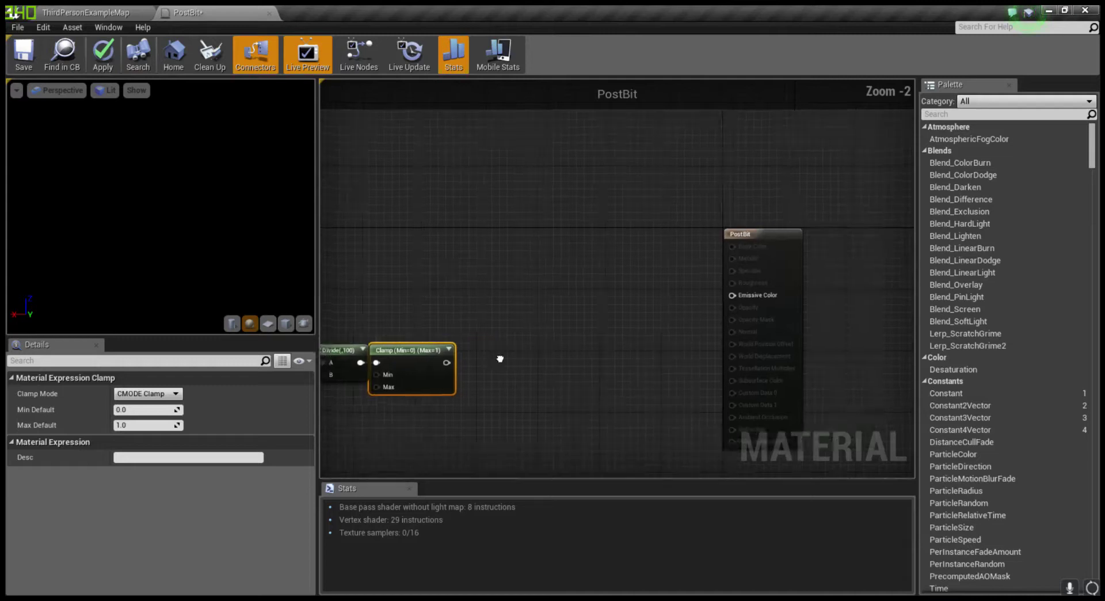
pyautogui.scroll(2, 366, 373)
pyautogui.moveTo(498, 362)
pyautogui.mouseDown(button='right')
pyautogui.moveTo(366, 373)
pyautogui.moveTo(605, 353)
pyautogui.moveTo(545, 334)
pyautogui.moveTo(633, 369)
pyautogui.mouseUp(button='right')
pyautogui.scroll(-1, 366, 373)
pyautogui.scroll(-2, 633, 369)
pyautogui.scroll(-1, 661, 370)
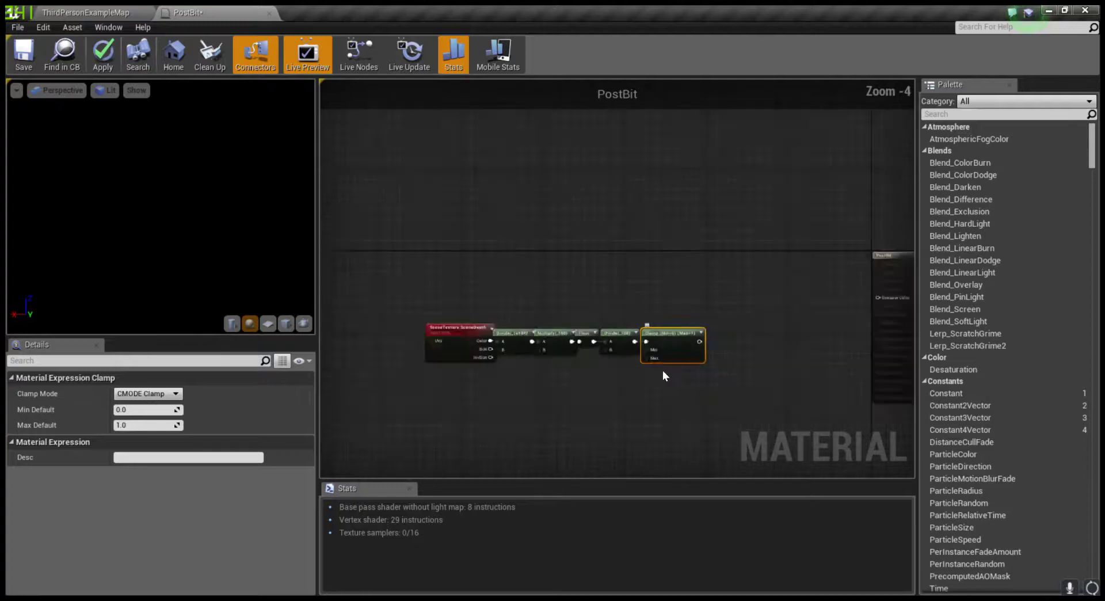
pyautogui.scroll(2, 702, 389)
pyautogui.moveTo(703, 394); pyautogui.dragTo(840, 391, button='right')
pyautogui.moveTo(851, 382); pyautogui.dragTo(382, 313)
pyautogui.scroll(-1, 493, 313)
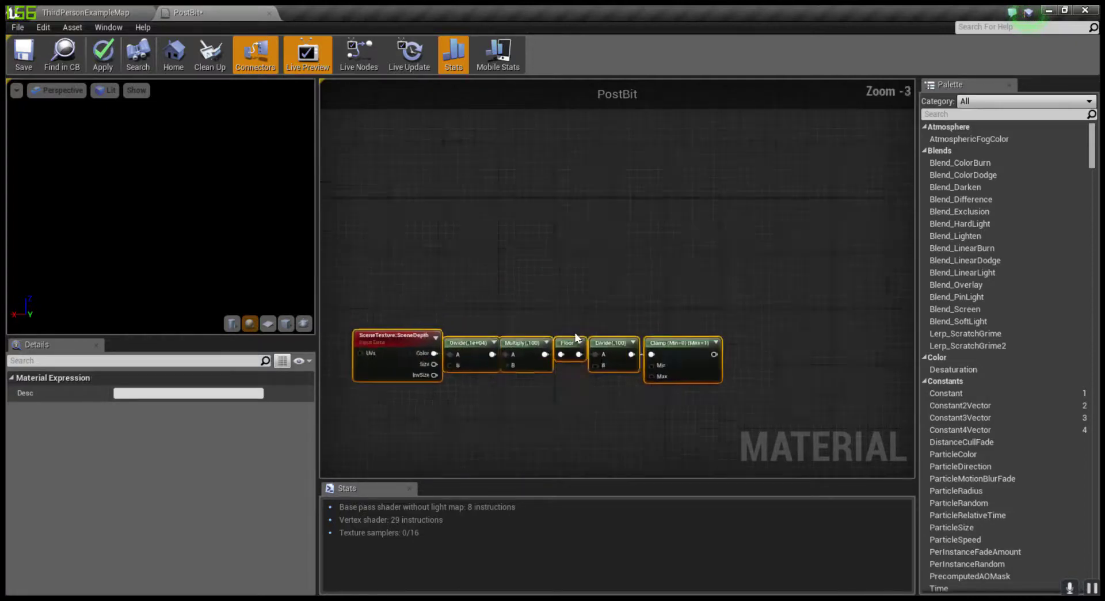
pyautogui.scroll(-1, 493, 313)
pyautogui.moveTo(691, 334); pyautogui.dragTo(421, 330, button='right')
pyautogui.moveTo(416, 357); pyautogui.dragTo(668, 287)
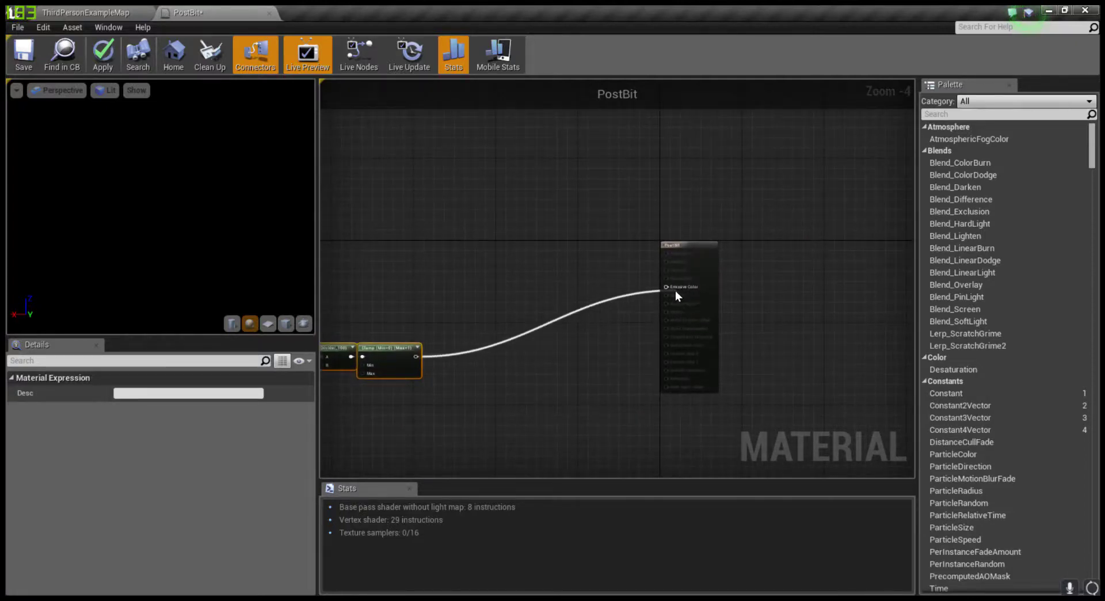
pyautogui.click(92, 12)
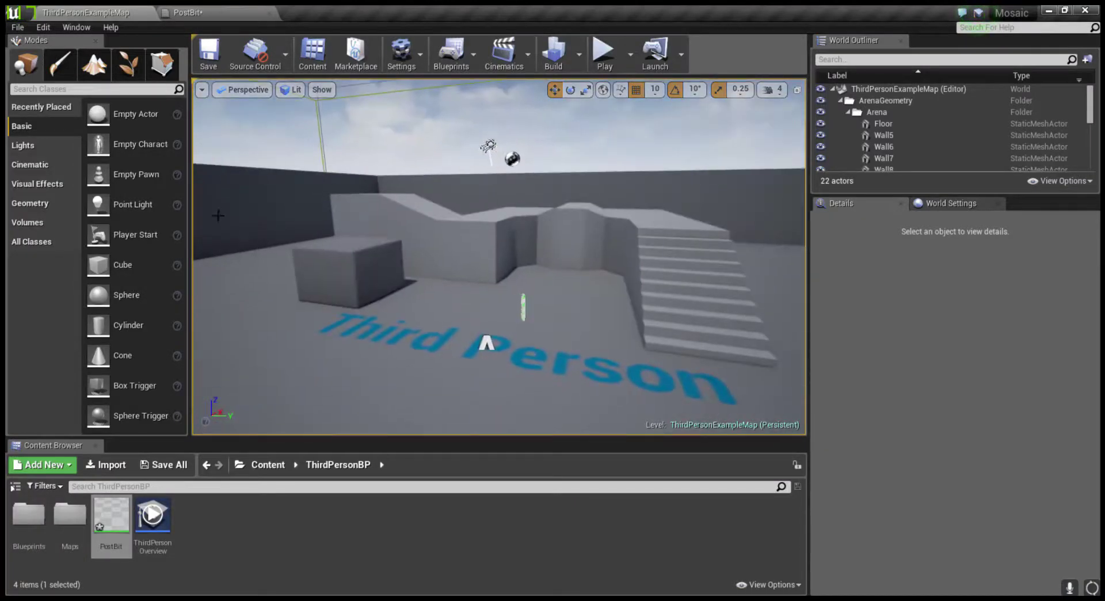
# Step: Place an unbound Post Process Volume in the level
pyautogui.click(37, 183)
pyautogui.moveTo(133, 114); pyautogui.dragTo(330, 299)
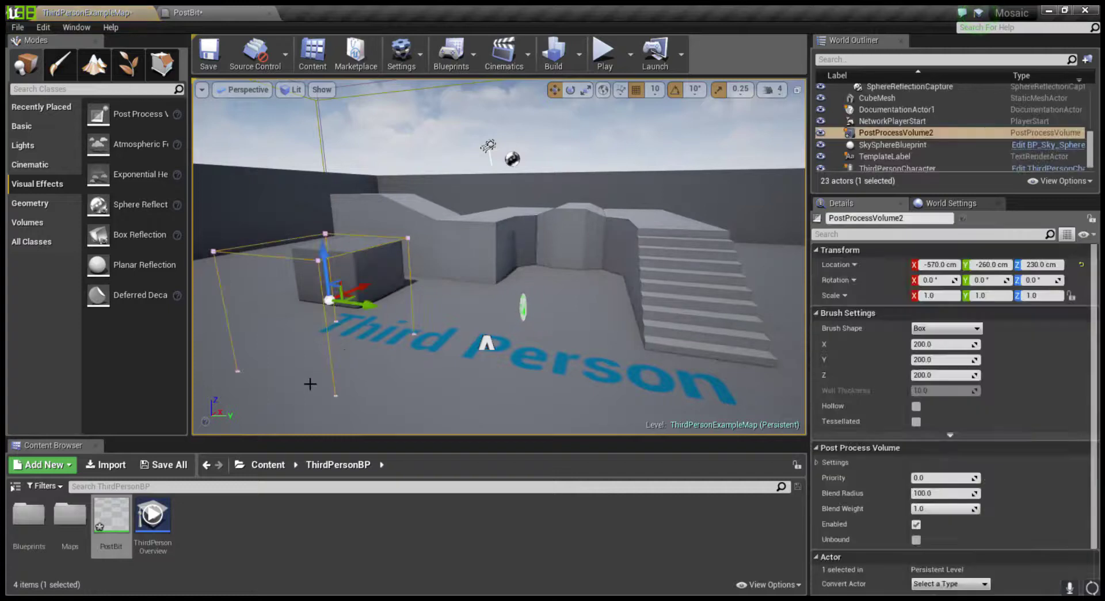
pyautogui.click(915, 540)
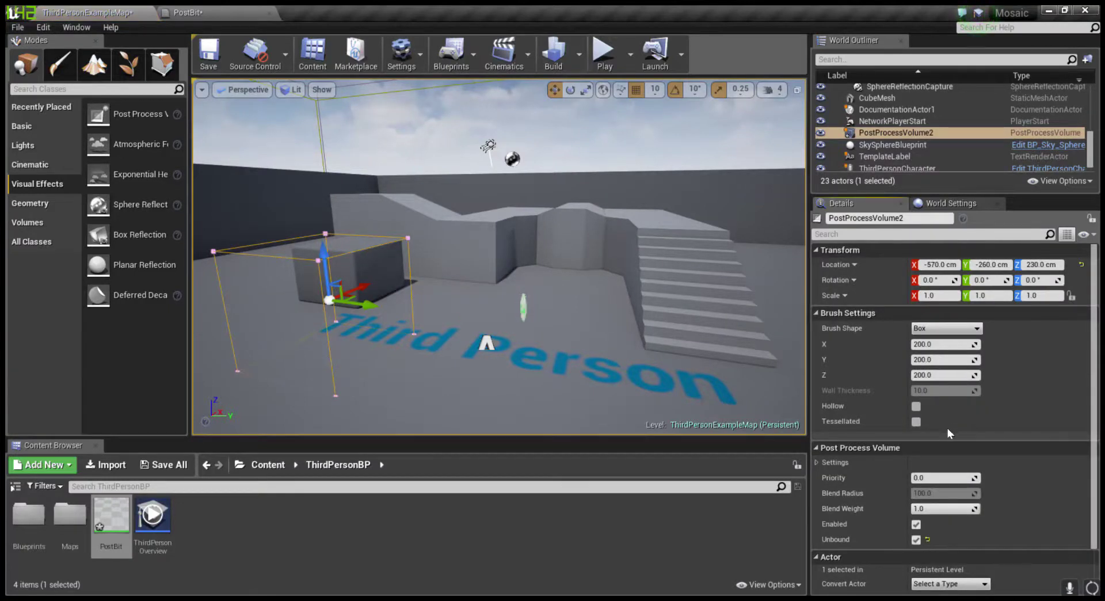
pyautogui.click(817, 462)
# Step: Add PostBit as the volume's Blendables element and save all assets
pyautogui.scroll(-5, 846, 465)
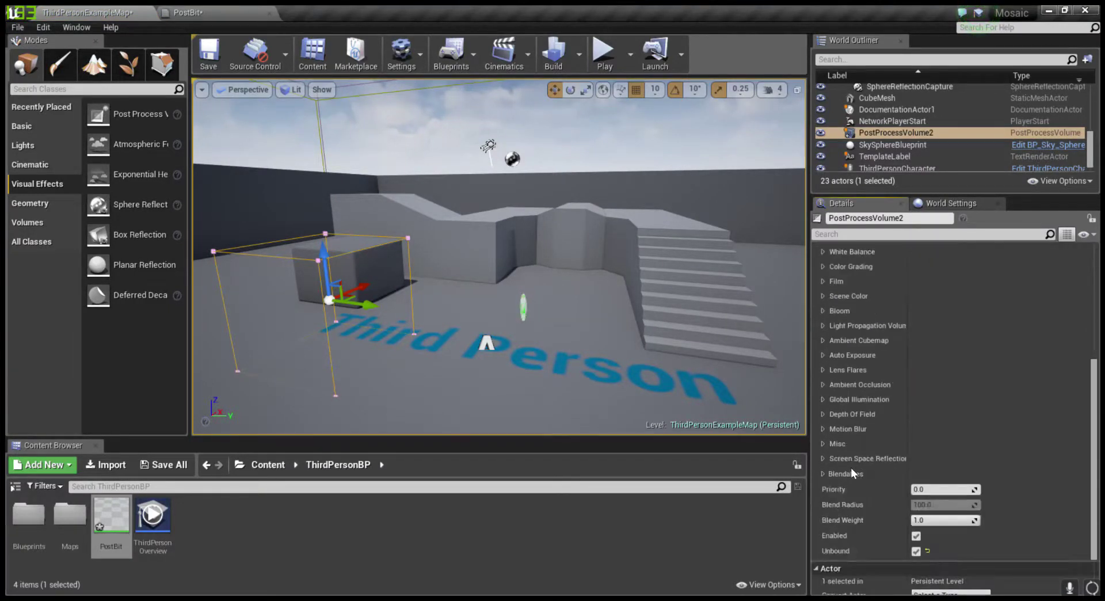
pyautogui.click(823, 474)
pyautogui.click(963, 490)
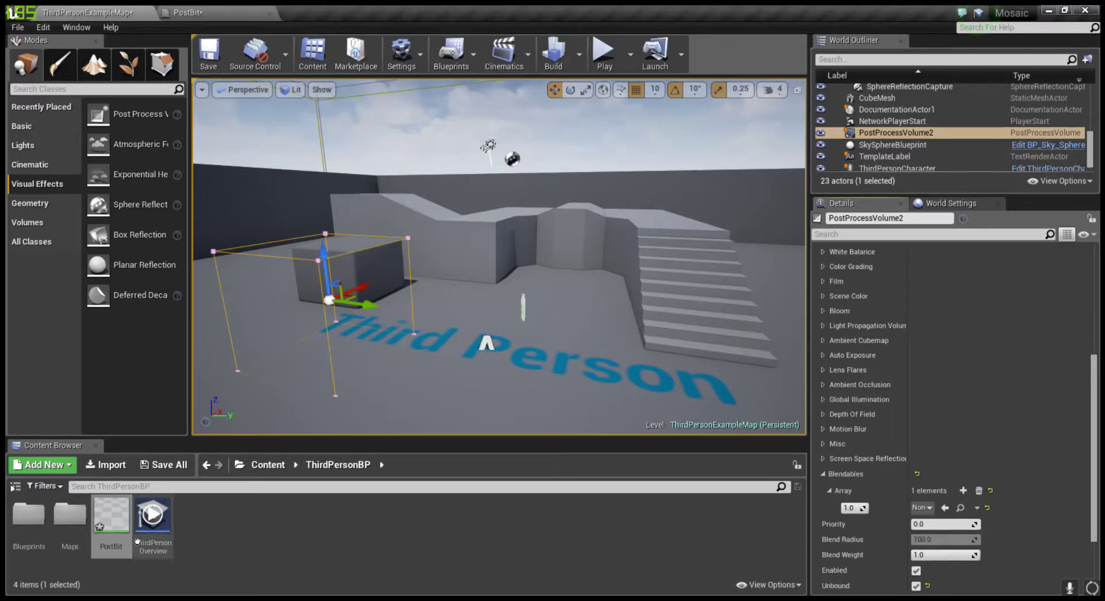
pyautogui.moveTo(111, 518); pyautogui.dragTo(931, 512)
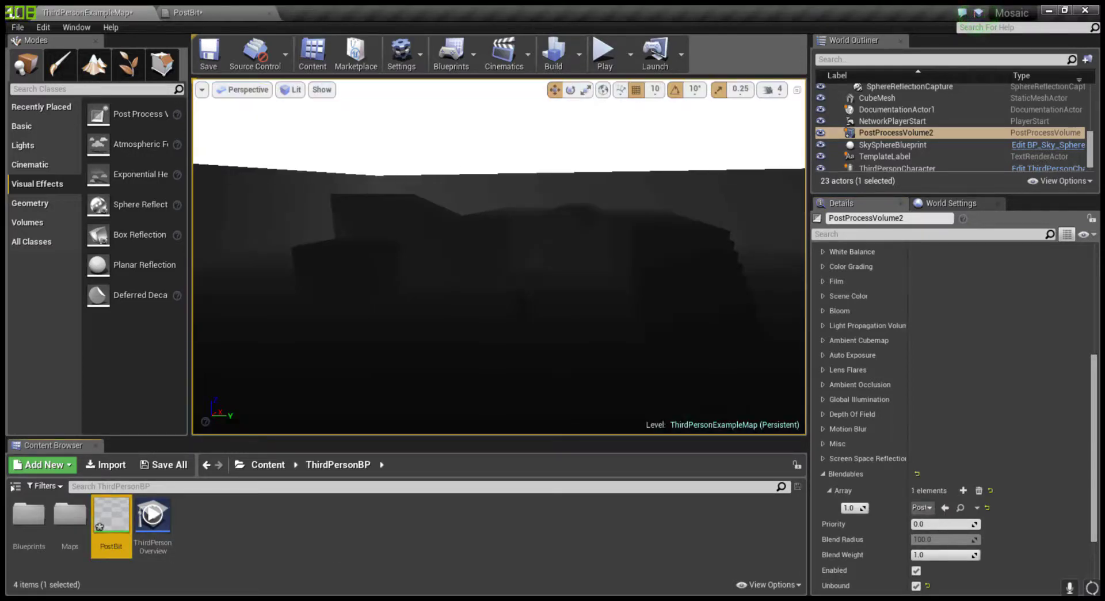
pyautogui.moveTo(499, 256); pyautogui.dragTo(518, 256, button='right')
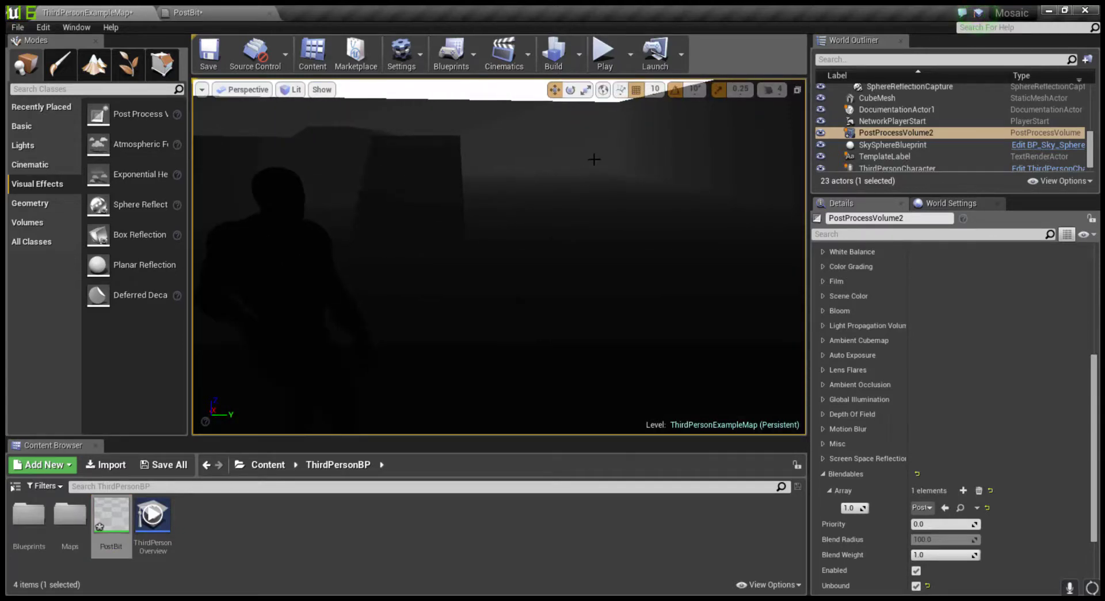
pyautogui.click(164, 464)
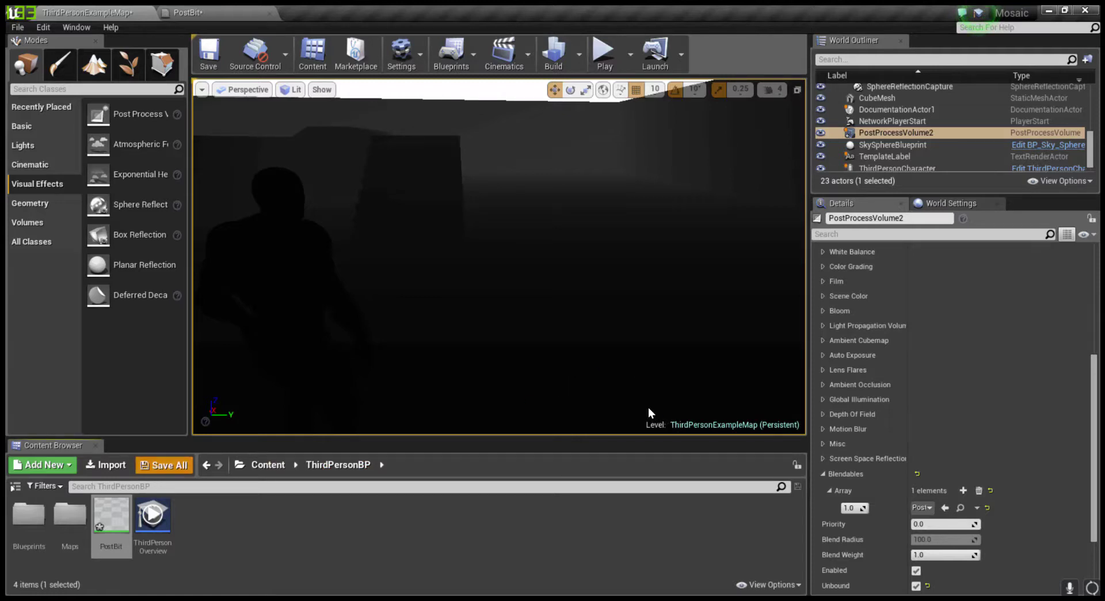
pyautogui.click(216, 9)
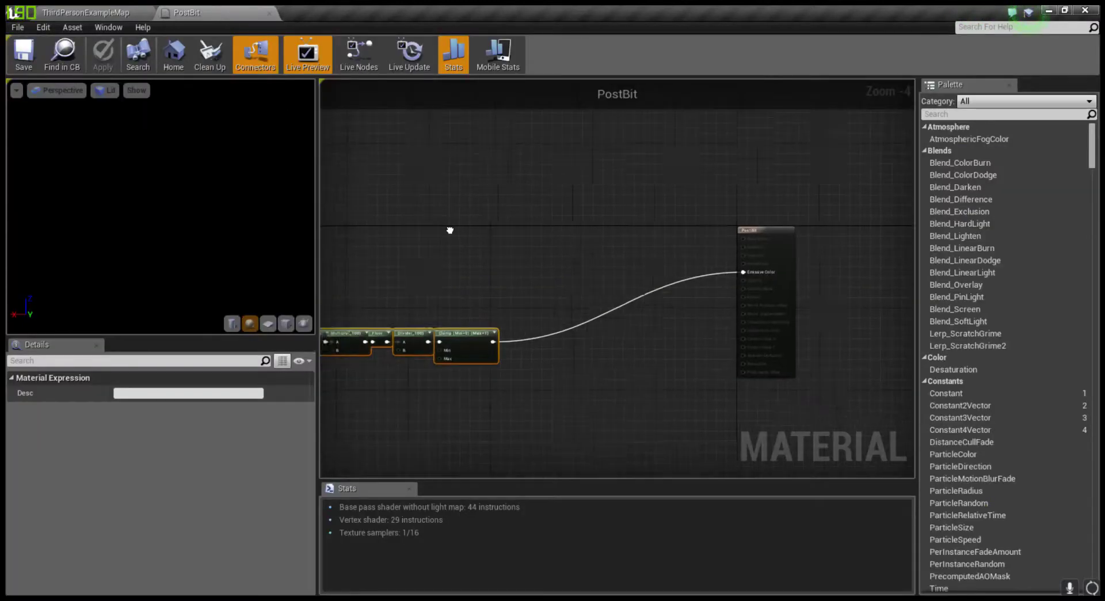
# Step: Add an Add node after the Multiply with Const A set to 1
pyautogui.scroll(1, 592, 360)
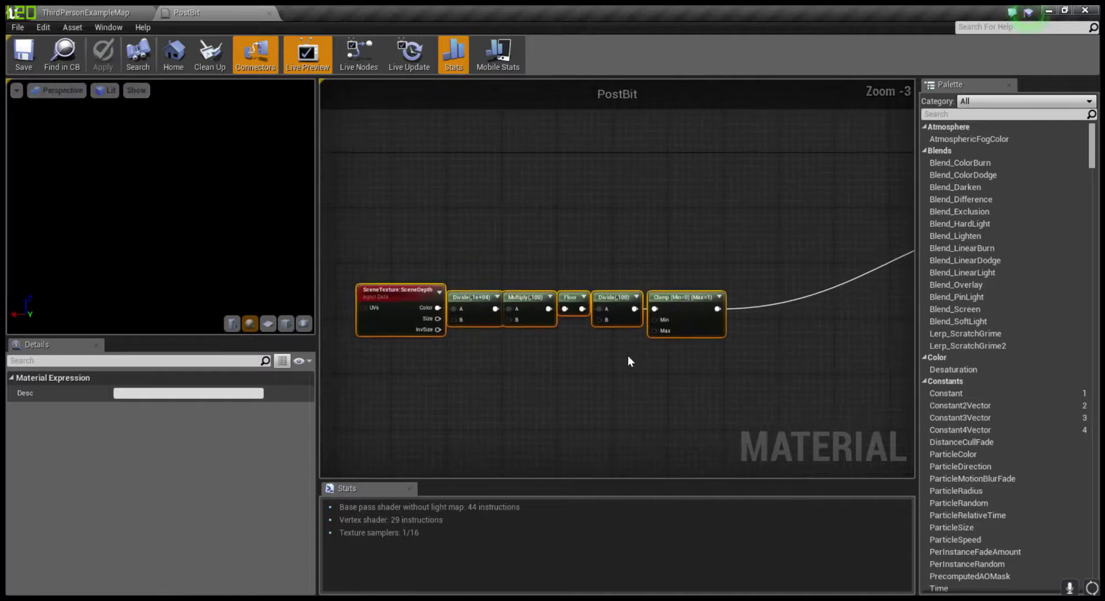
pyautogui.moveTo(613, 351); pyautogui.dragTo(497, 229, button='right')
pyautogui.scroll(2, 562, 319)
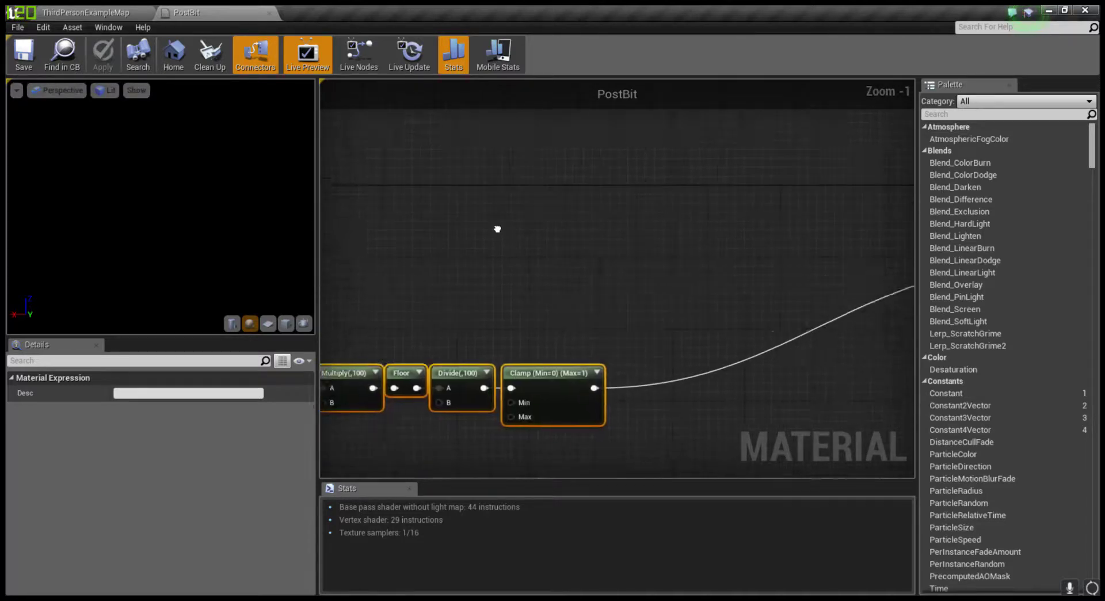
pyautogui.moveTo(634, 300); pyautogui.dragTo(510, 312, button='right')
pyautogui.click(510, 313)
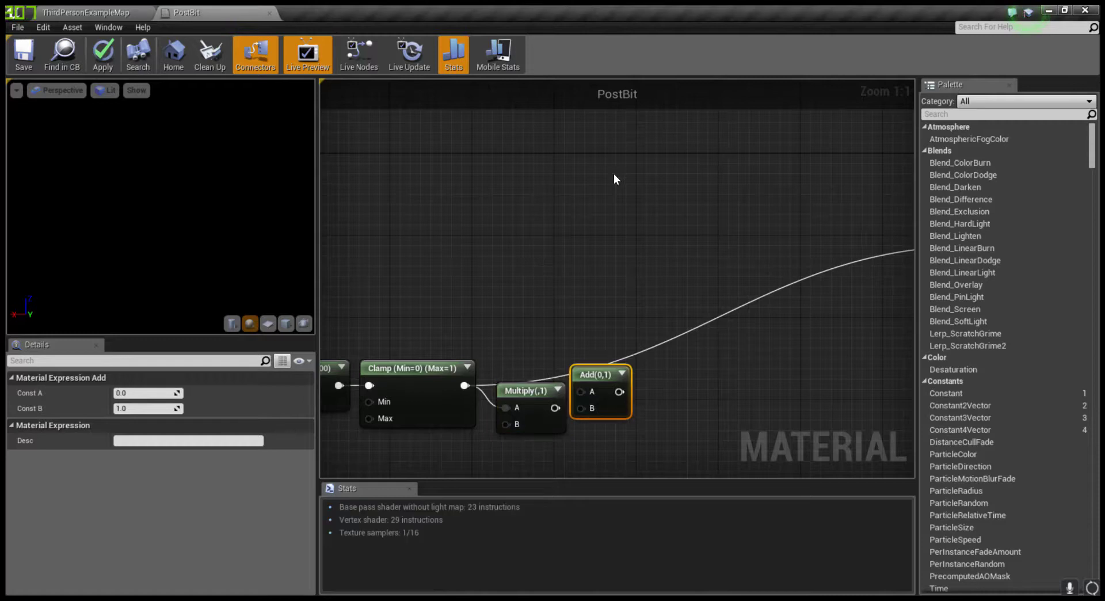
pyautogui.moveTo(599, 358); pyautogui.dragTo(611, 346)
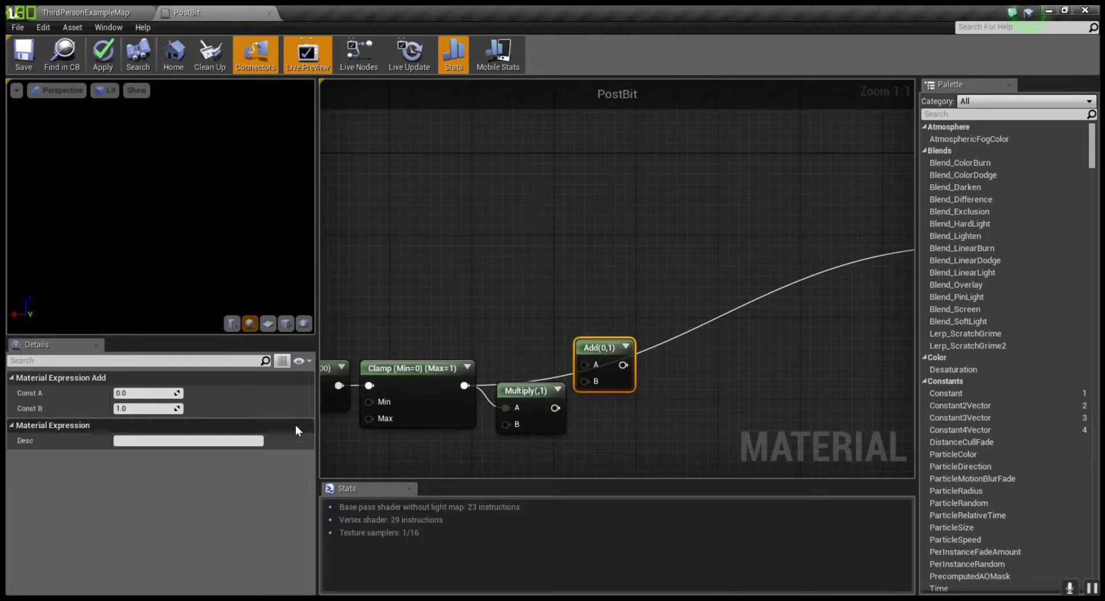
pyautogui.click(141, 396)
pyautogui.write('1')
pyautogui.press('Return')
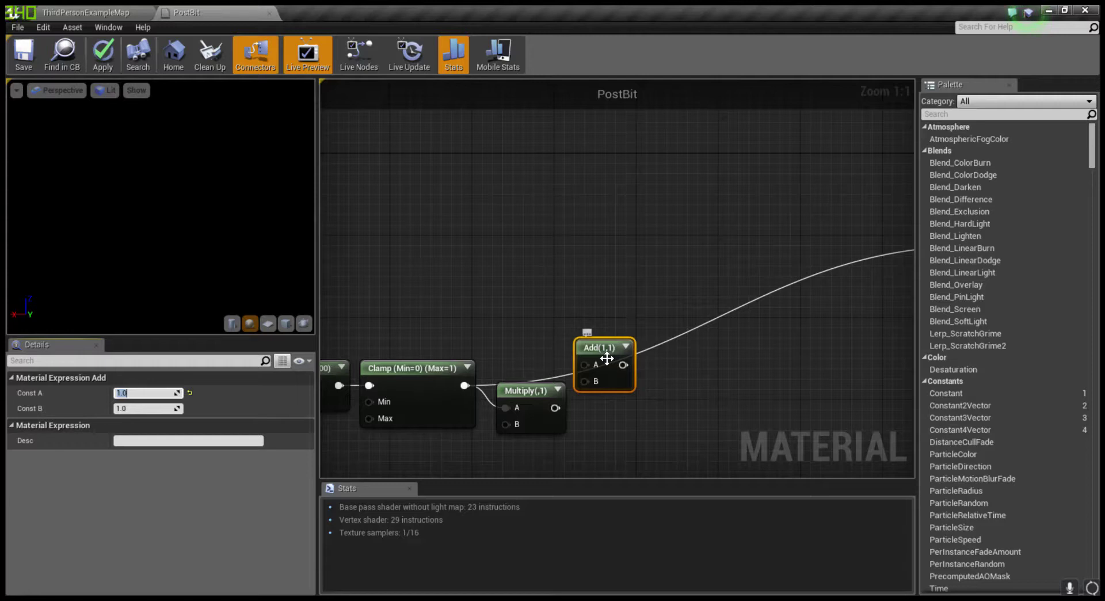
# Step: Wire Multiply's output into the Add node's B input and align the nodes
pyautogui.moveTo(553, 410); pyautogui.dragTo(538, 397)
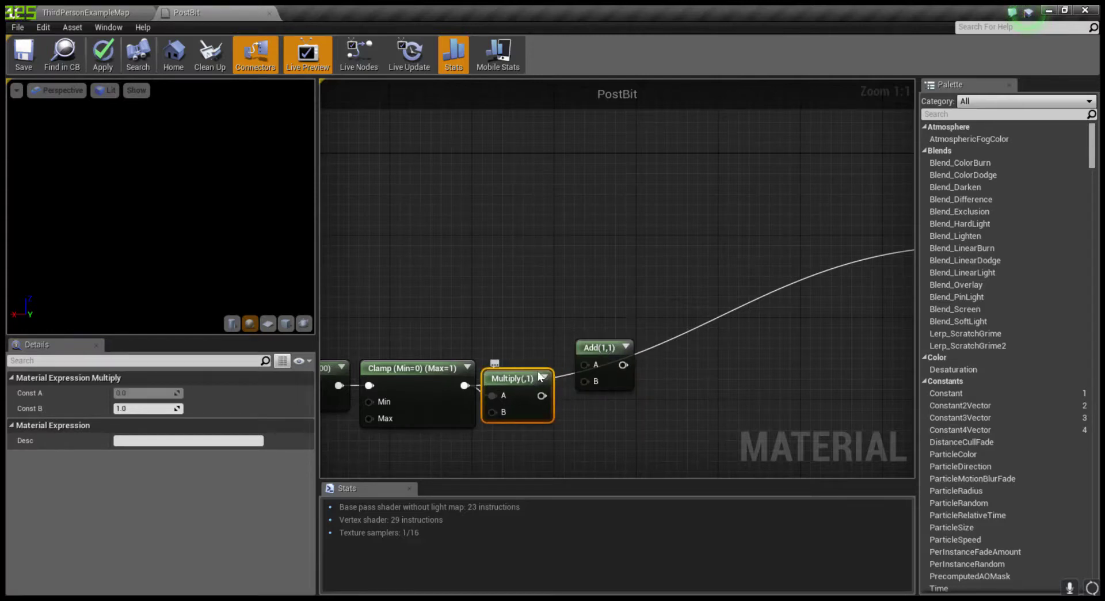
pyautogui.moveTo(540, 396)
pyautogui.mouseDown()
pyautogui.moveTo(587, 381)
pyautogui.moveTo(544, 382)
pyautogui.mouseUp()
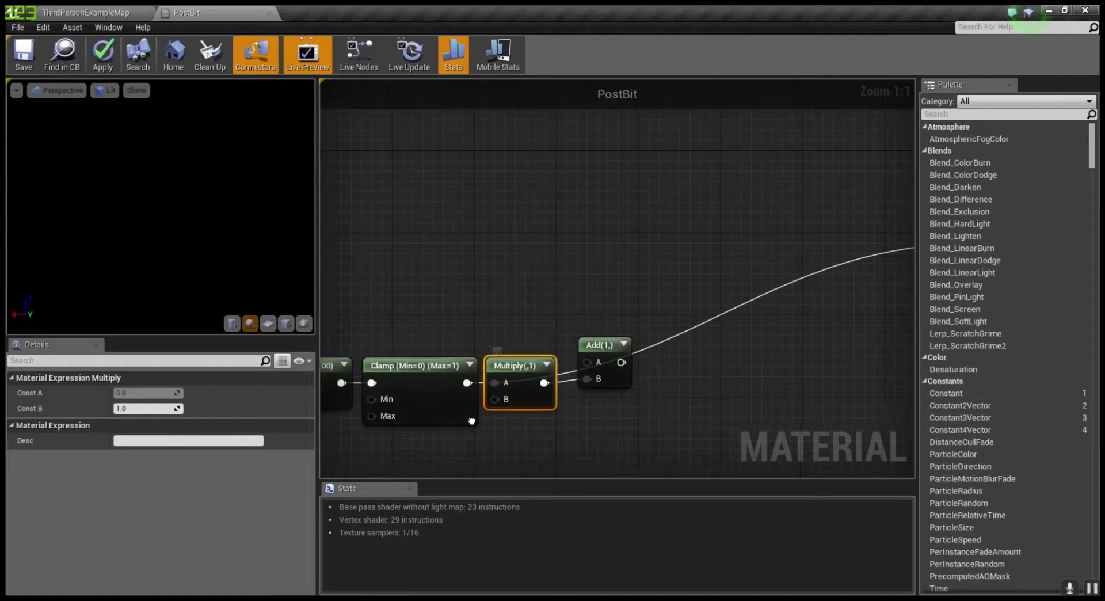
pyautogui.moveTo(329, 433); pyautogui.dragTo(386, 407, button='right')
pyautogui.moveTo(575, 375); pyautogui.dragTo(585, 385)
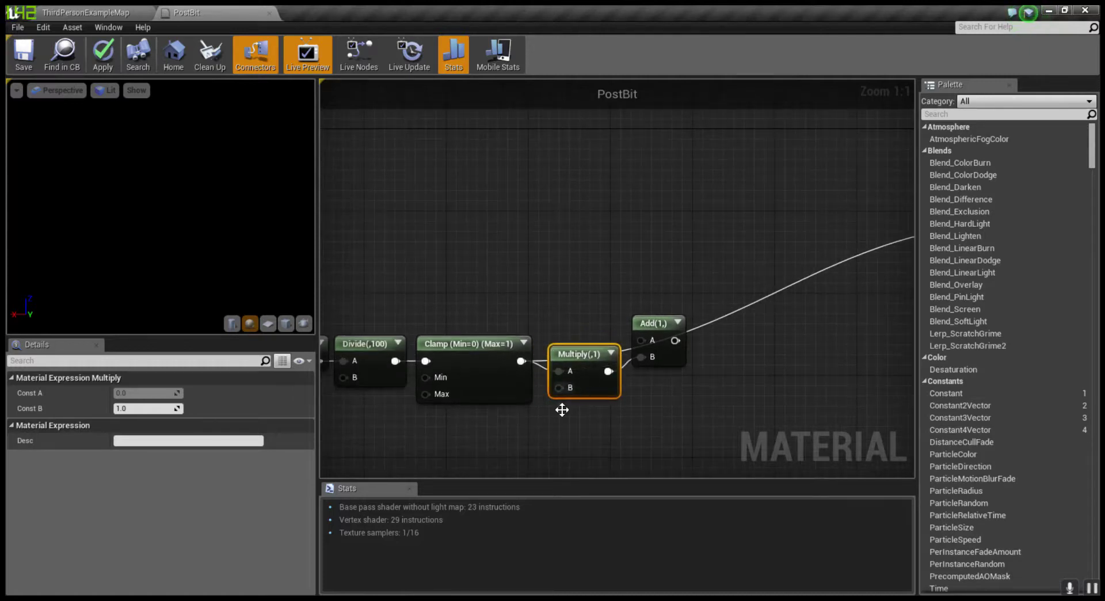
# Step: Add a DistanceEffect scalar parameter wired into Multiply's B input
pyautogui.click(431, 449)
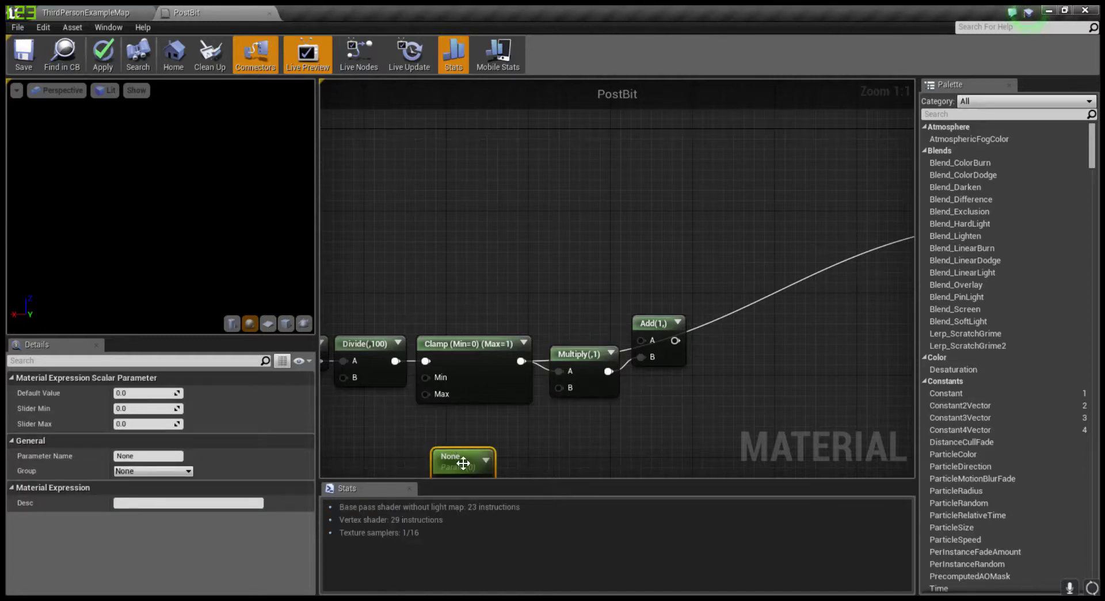
pyautogui.moveTo(463, 464); pyautogui.dragTo(478, 424)
pyautogui.click(128, 456)
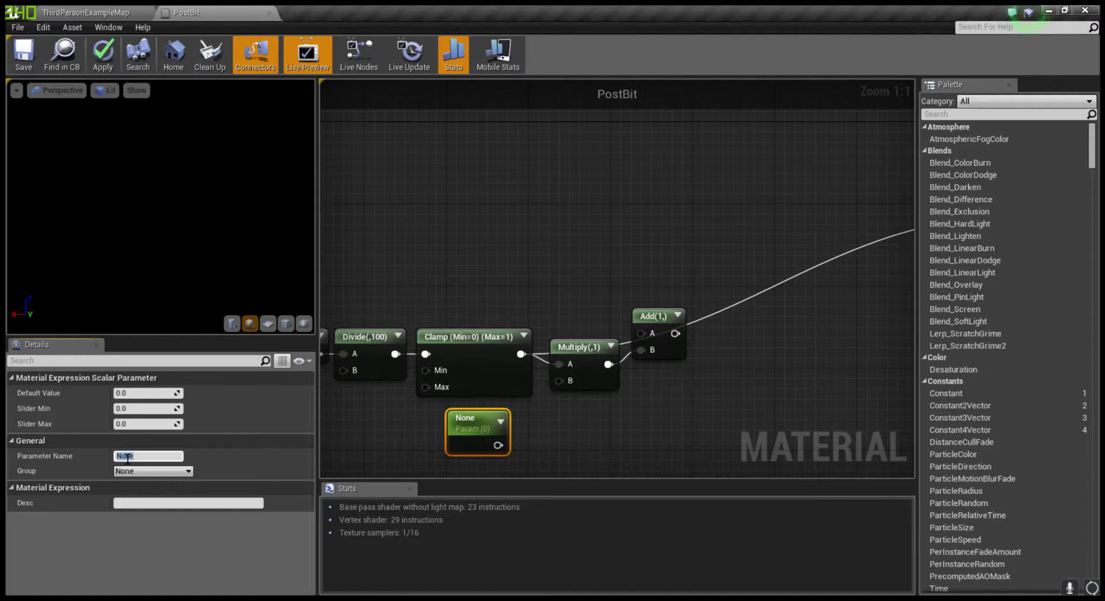
pyautogui.write('Dis')
pyautogui.write('tanceEffect')
pyautogui.press('Return')
pyautogui.moveTo(520, 444); pyautogui.dragTo(557, 381)
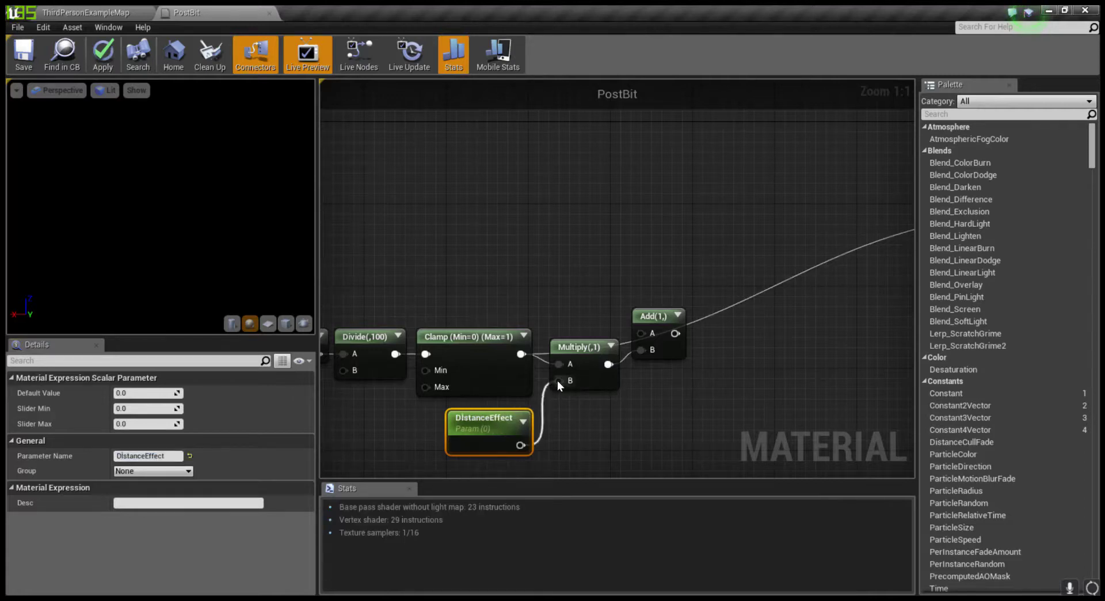
# Step: Set DistanceEffect's default value to 4 and select the Add node
pyautogui.click(157, 394)
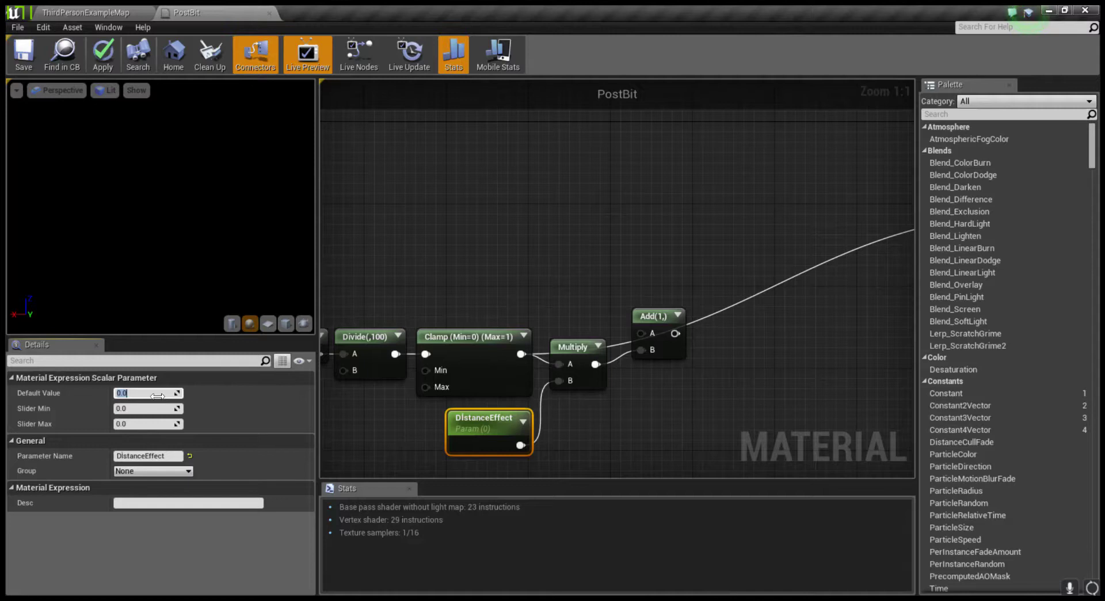
pyautogui.write('4')
pyautogui.press('Return')
pyautogui.moveTo(668, 327); pyautogui.dragTo(545, 350, button='right')
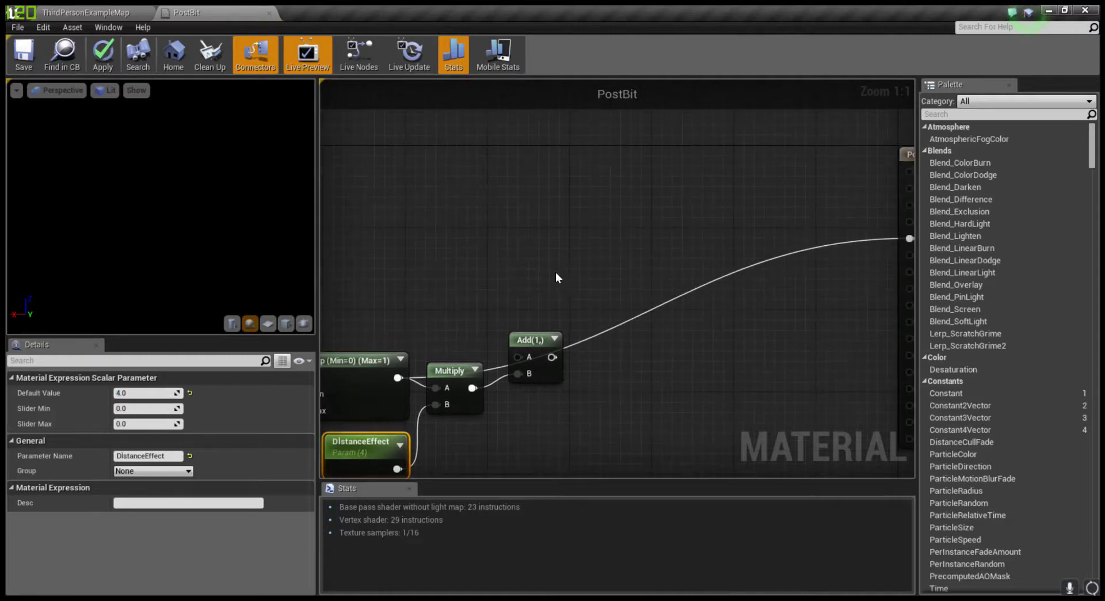
pyautogui.click(545, 350)
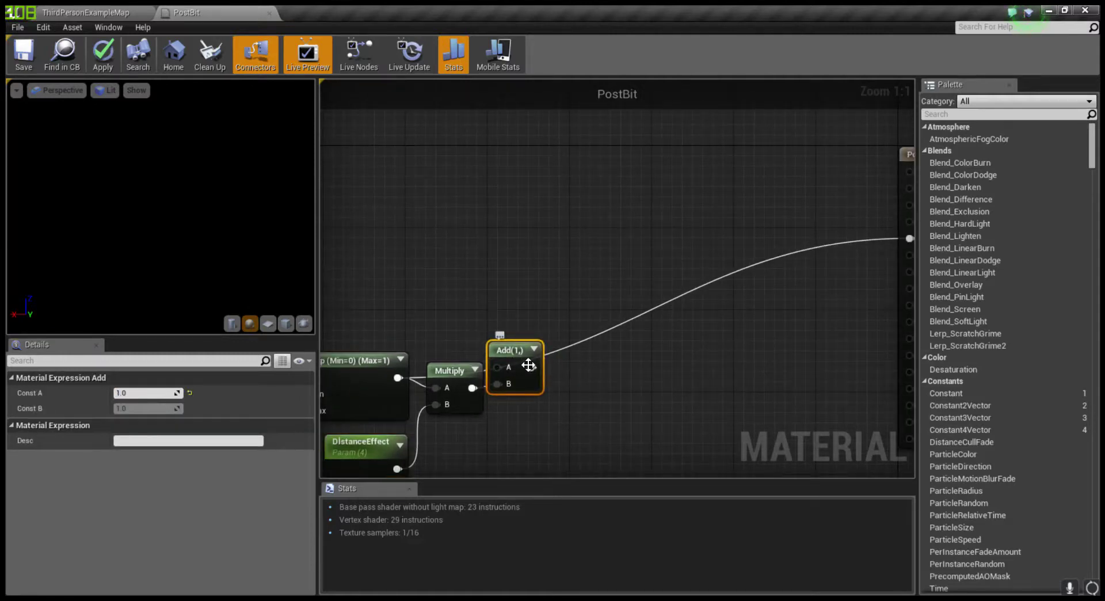
pyautogui.scroll(-1, 469, 378)
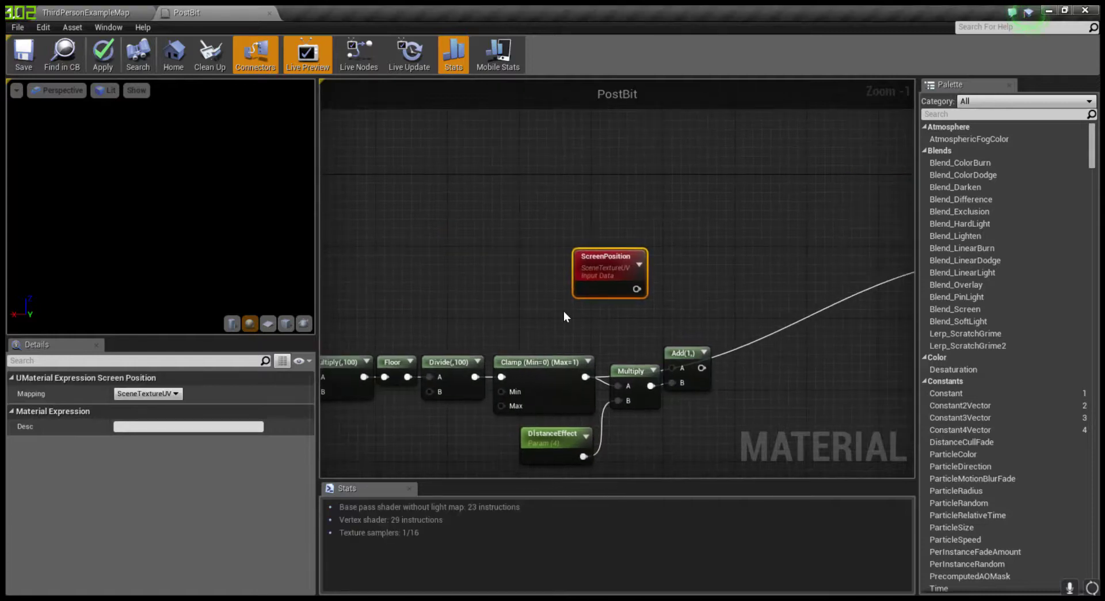
# Step: Position ScreenPosition above the chain and place a ViewSize node beneath it
pyautogui.moveTo(564, 300); pyautogui.dragTo(507, 182)
pyautogui.click(496, 180)
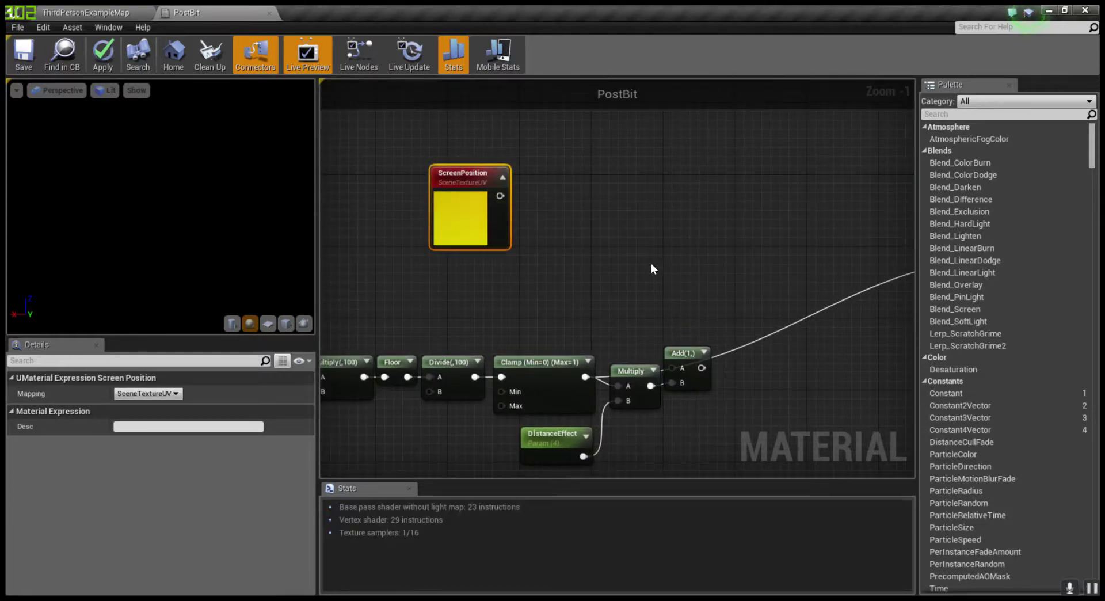
pyautogui.click(503, 178)
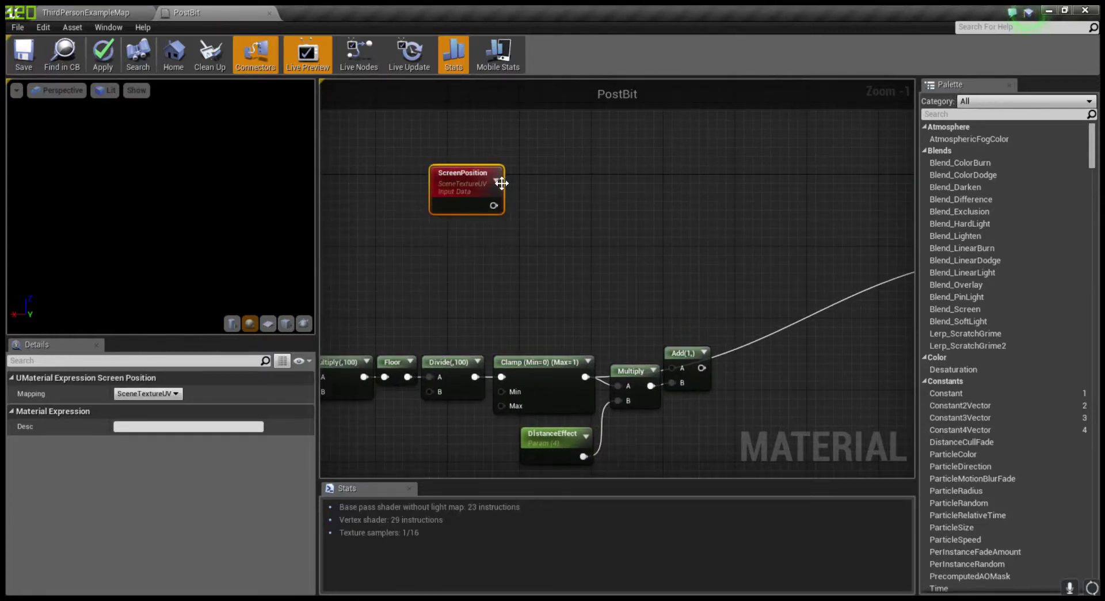
pyautogui.moveTo(566, 204)
pyautogui.mouseDown(button='right')
pyautogui.moveTo(465, 205)
pyautogui.moveTo(505, 210)
pyautogui.mouseUp(button='right')
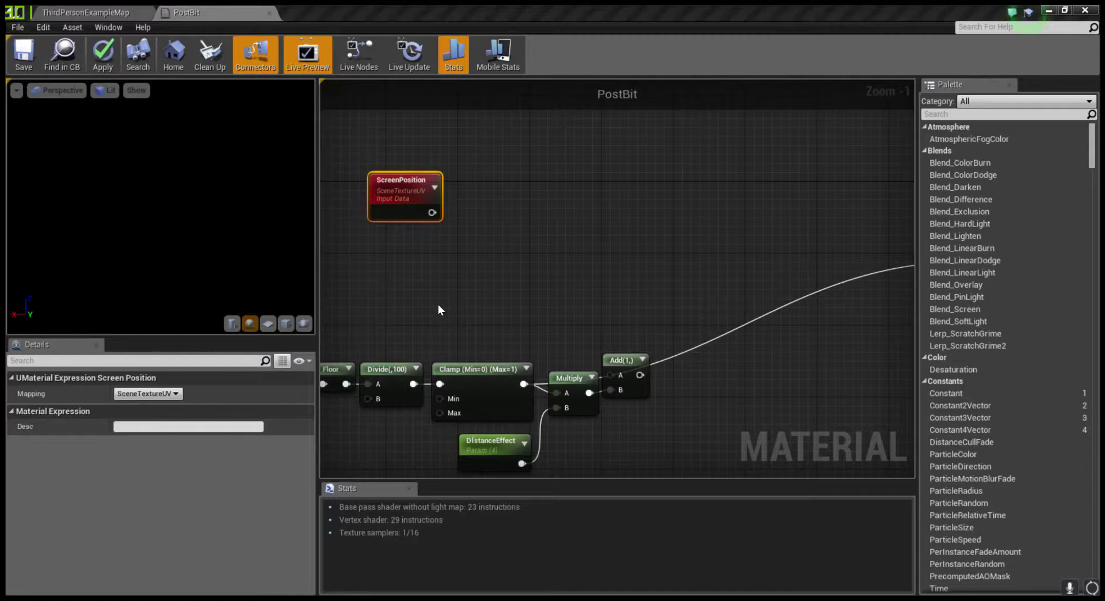
pyautogui.hotkey('ctrl', 'v')
pyautogui.scroll(1, 438, 303)
pyautogui.moveTo(418, 266); pyautogui.dragTo(350, 263)
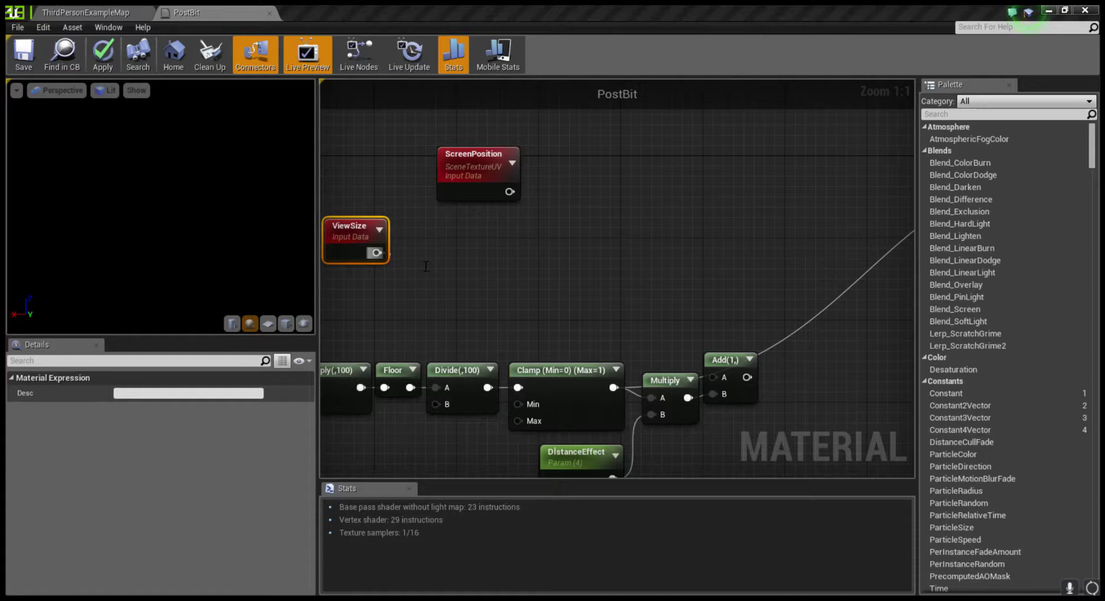
# Step: Feed ViewSize into a BreakOutFloat2Components node and send its R output into a Divide node
pyautogui.hotkey('ctrl', 'v')
pyautogui.moveTo(443, 282); pyautogui.dragTo(457, 269)
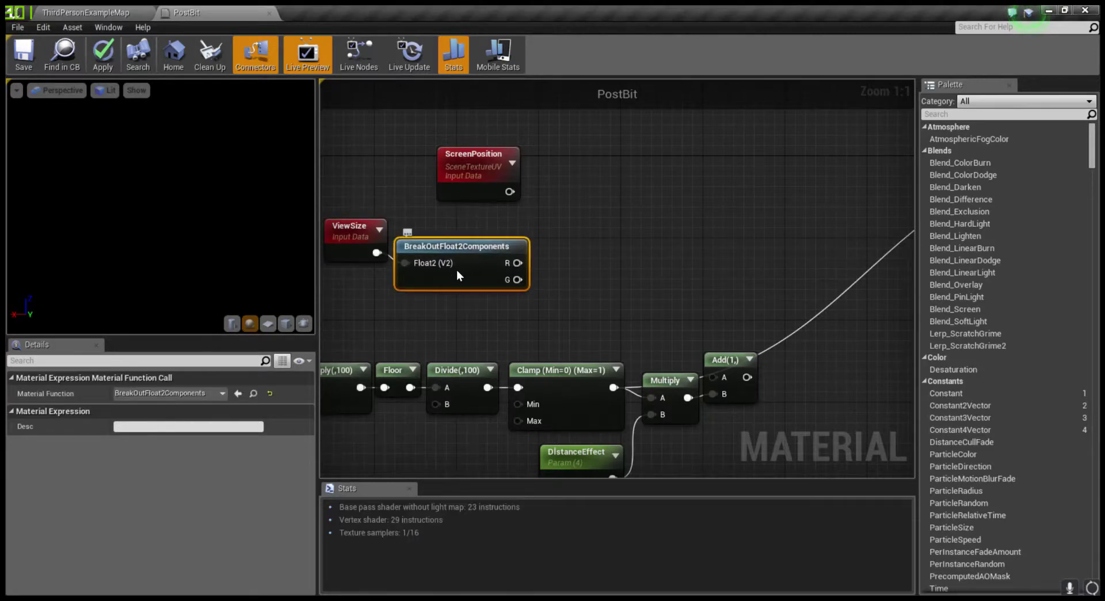
pyautogui.click(511, 282)
pyautogui.moveTo(511, 282); pyautogui.dragTo(689, 283, button='right')
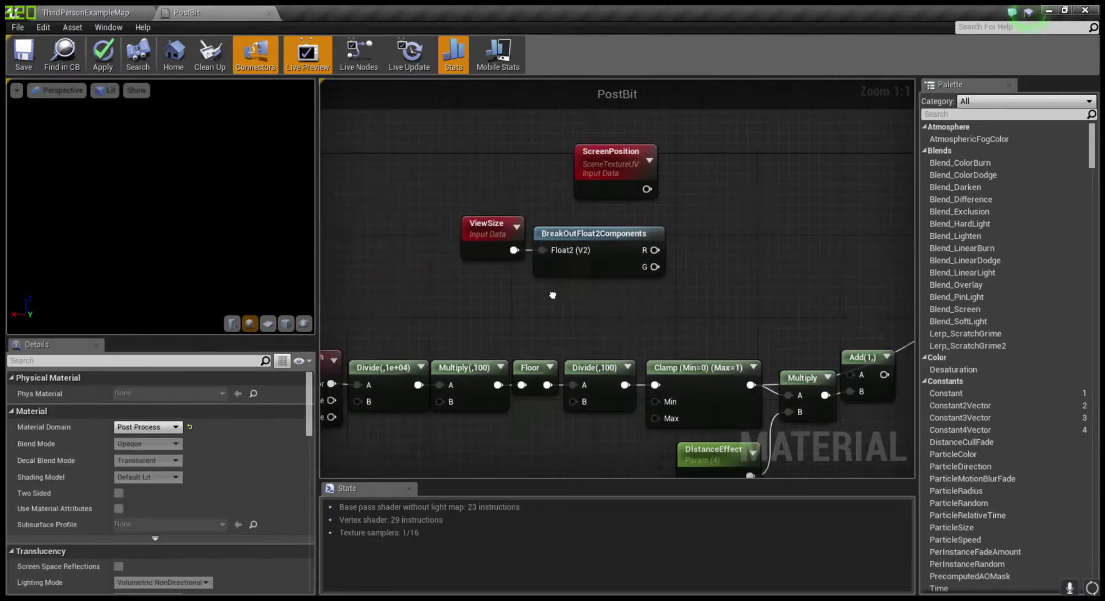
pyautogui.click(605, 256)
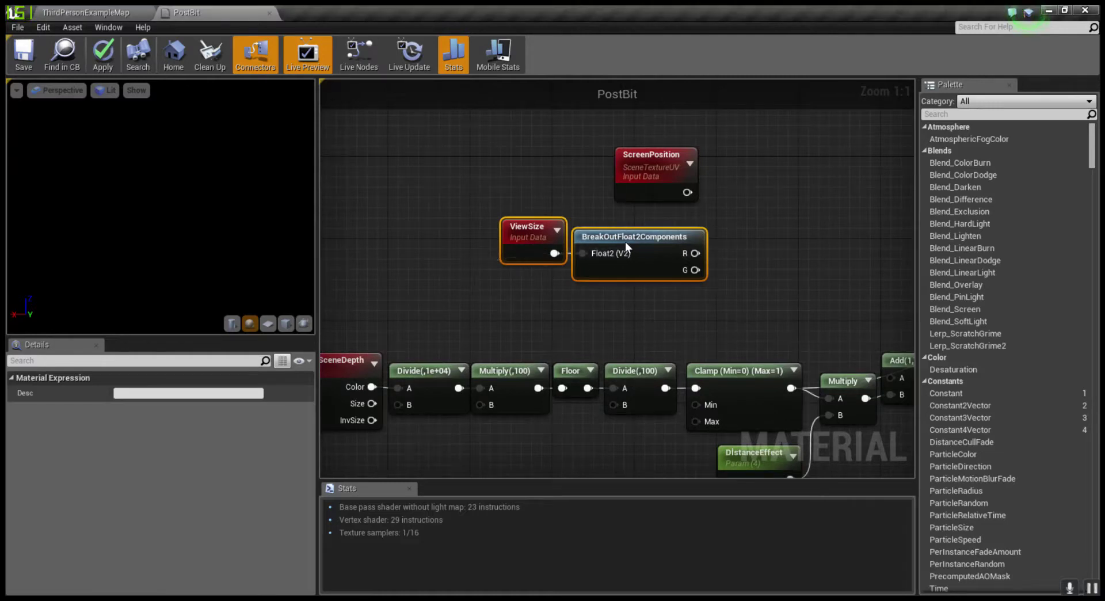
pyautogui.keyDown('shift'); pyautogui.click(527, 230); pyautogui.keyUp('shift')
pyautogui.moveTo(592, 256); pyautogui.dragTo(469, 259)
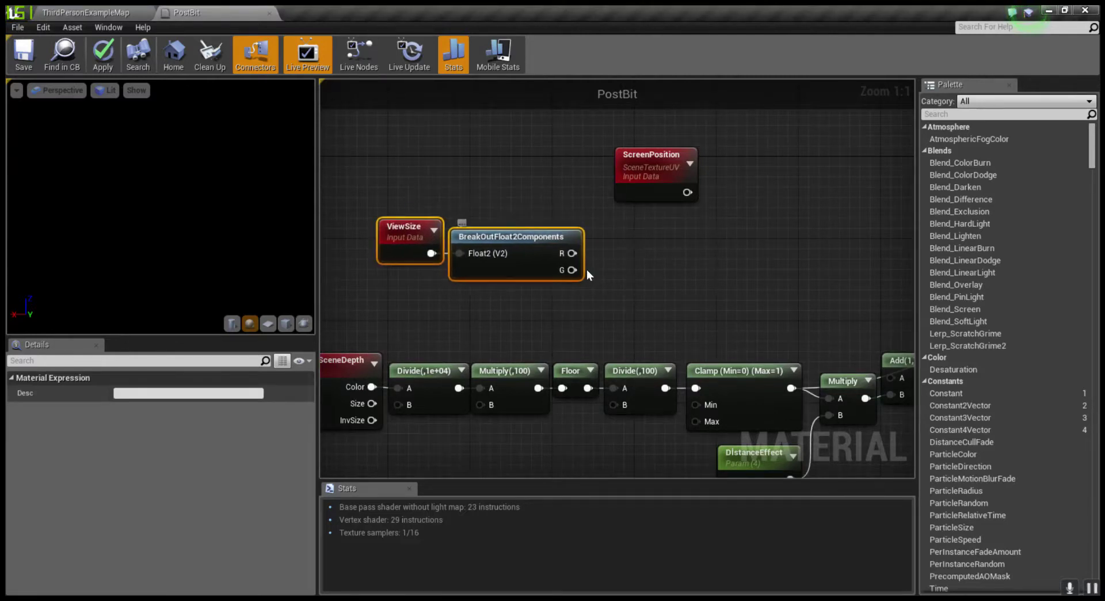
pyautogui.moveTo(572, 253); pyautogui.dragTo(621, 257)
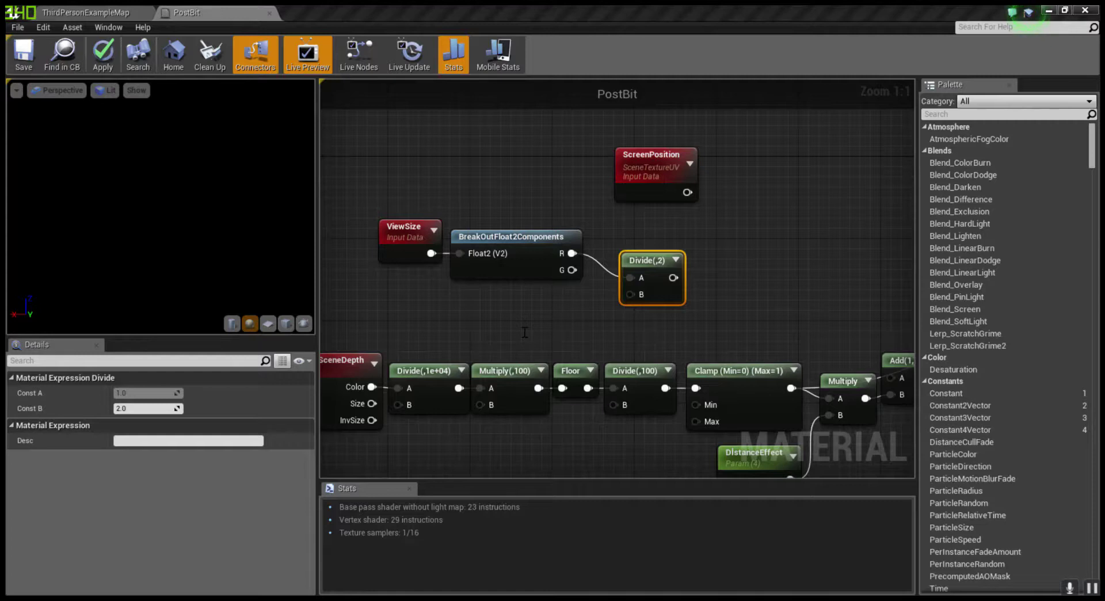
# Step: Add a WidthResolution scalar parameter with default value 512
pyautogui.click(518, 329)
pyautogui.click(150, 456)
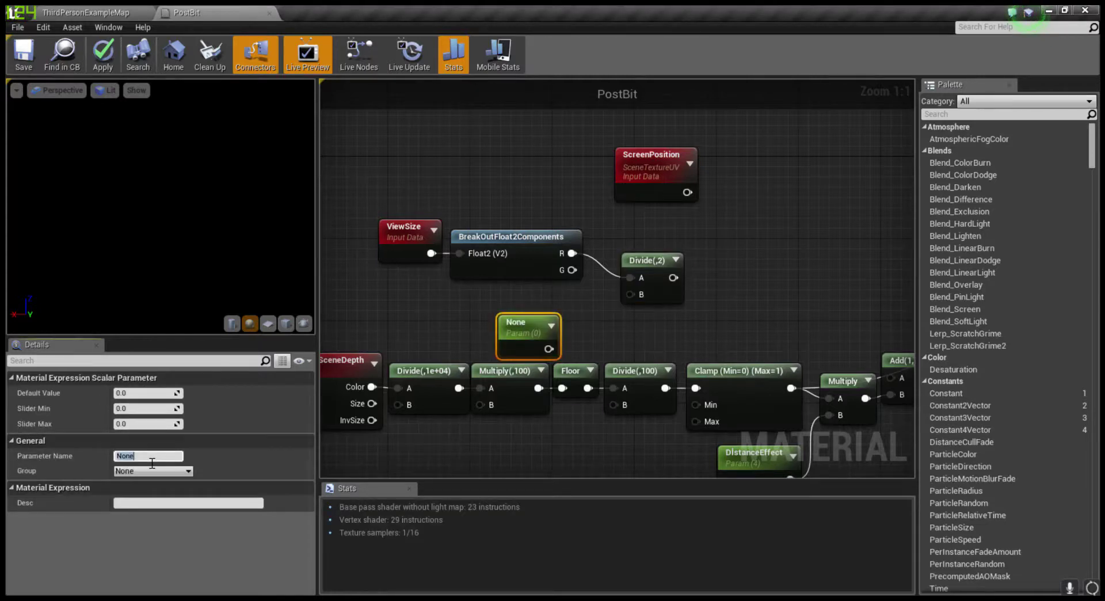
pyautogui.write('W')
pyautogui.press('BackSpace')
pyautogui.write('thg')
pyautogui.write('esoluti')
pyautogui.press('Return')
pyautogui.click(160, 395)
pyautogui.write('512')
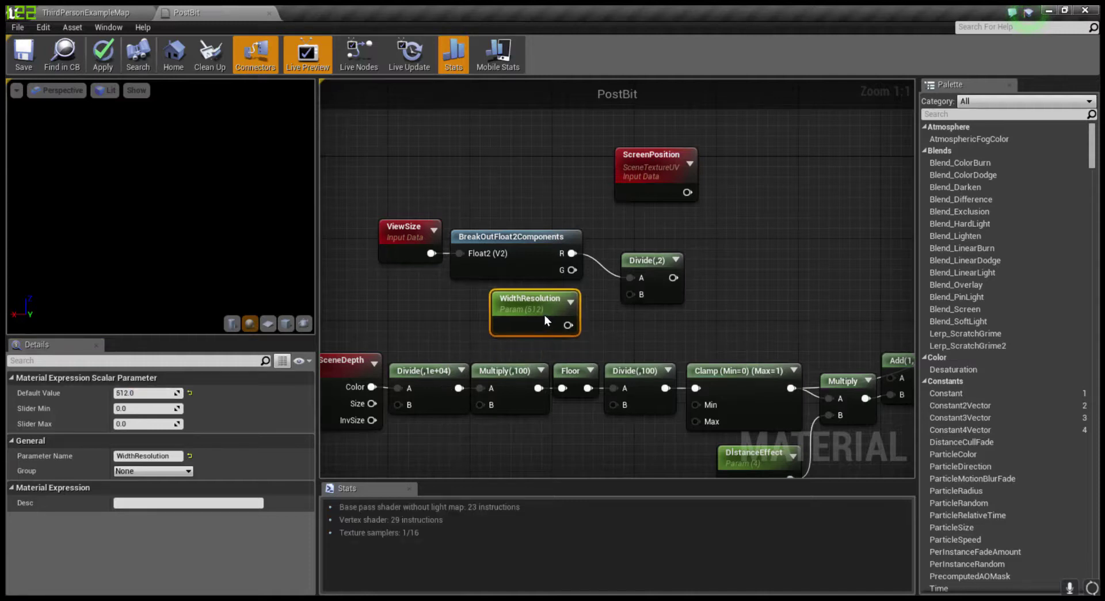
# Step: Wire WidthResolution into the Divide's B input and shift the width nodes left
pyautogui.moveTo(551, 339)
pyautogui.mouseDown()
pyautogui.moveTo(544, 315)
pyautogui.moveTo(639, 290)
pyautogui.mouseUp()
pyautogui.moveTo(638, 291)
pyautogui.mouseDown(button='right')
pyautogui.moveTo(648, 288)
pyautogui.moveTo(607, 355)
pyautogui.mouseUp(button='right')
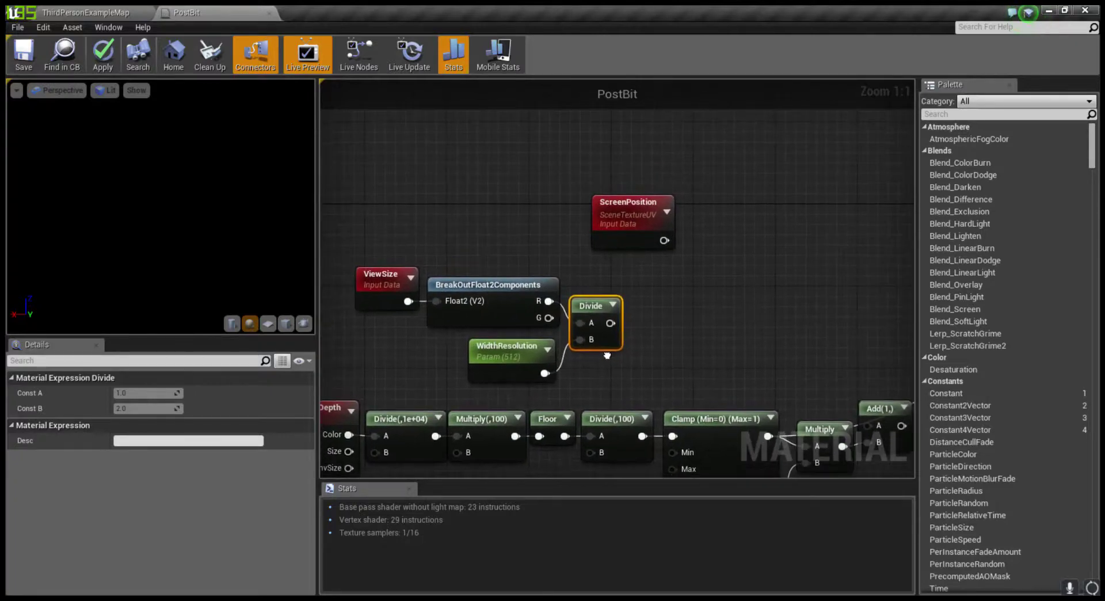
pyautogui.click(505, 373)
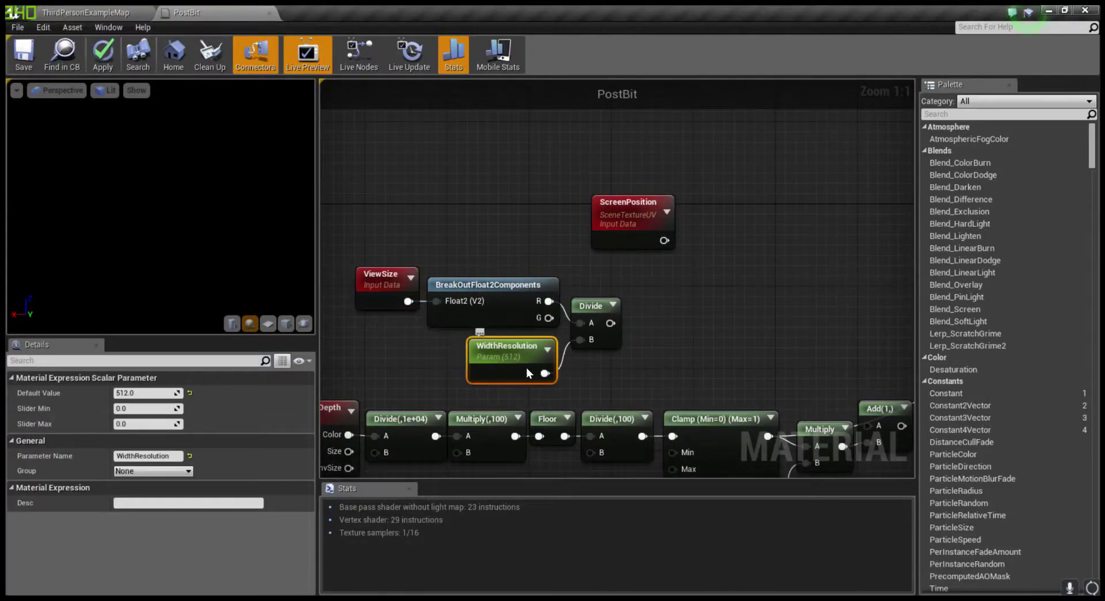
pyautogui.moveTo(601, 372); pyautogui.dragTo(395, 288)
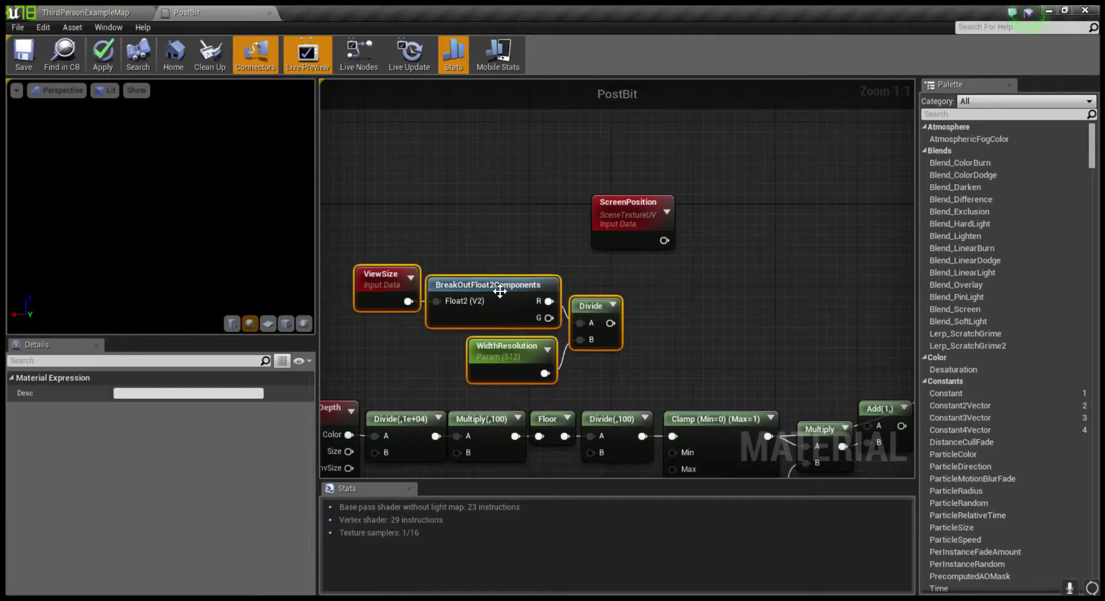
pyautogui.moveTo(500, 291); pyautogui.dragTo(419, 292)
pyautogui.scroll(-1, 561, 311)
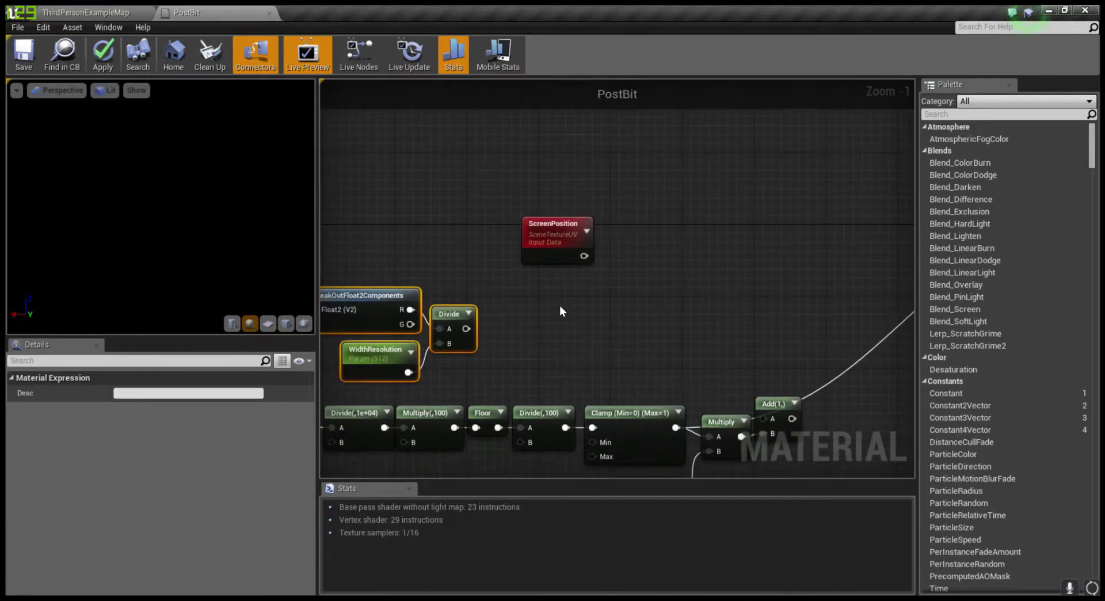
pyautogui.moveTo(561, 310); pyautogui.dragTo(658, 291, button='right')
pyautogui.click(370, 285)
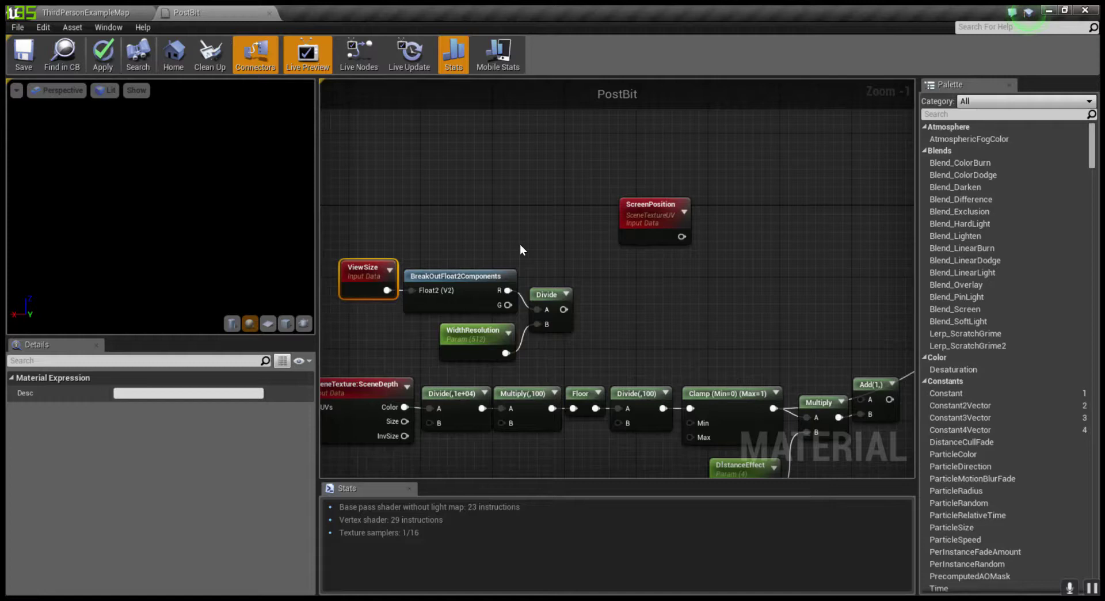
pyautogui.scroll(1, 529, 243)
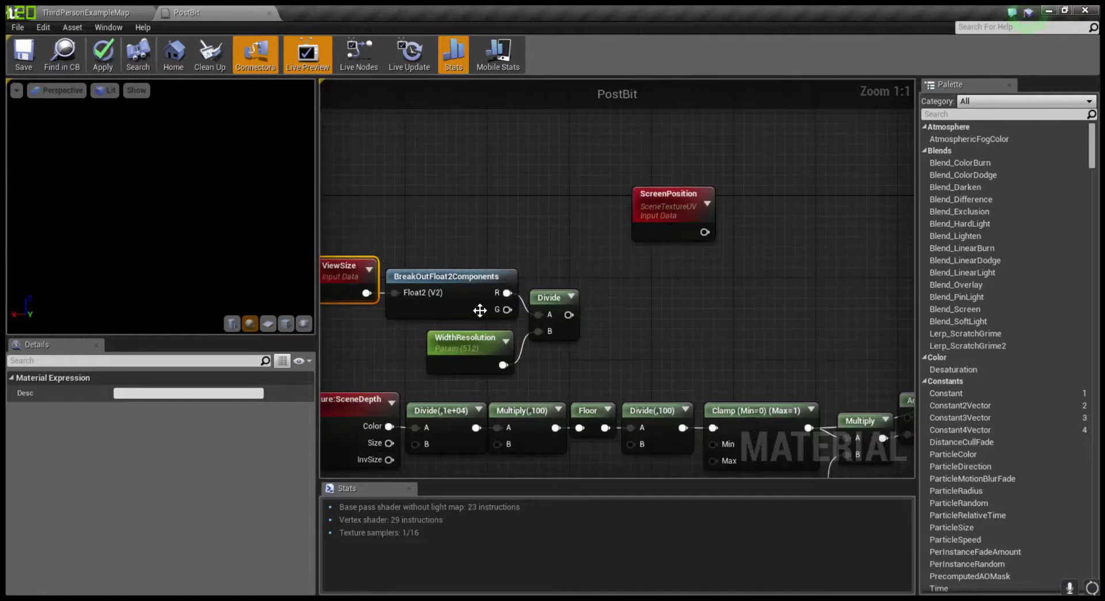
# Step: Paste a second ViewSize node, then discard a trial BreakOutFloat2Components and Divide-by-2 branch
pyautogui.hotkey('ctrl', 'v')
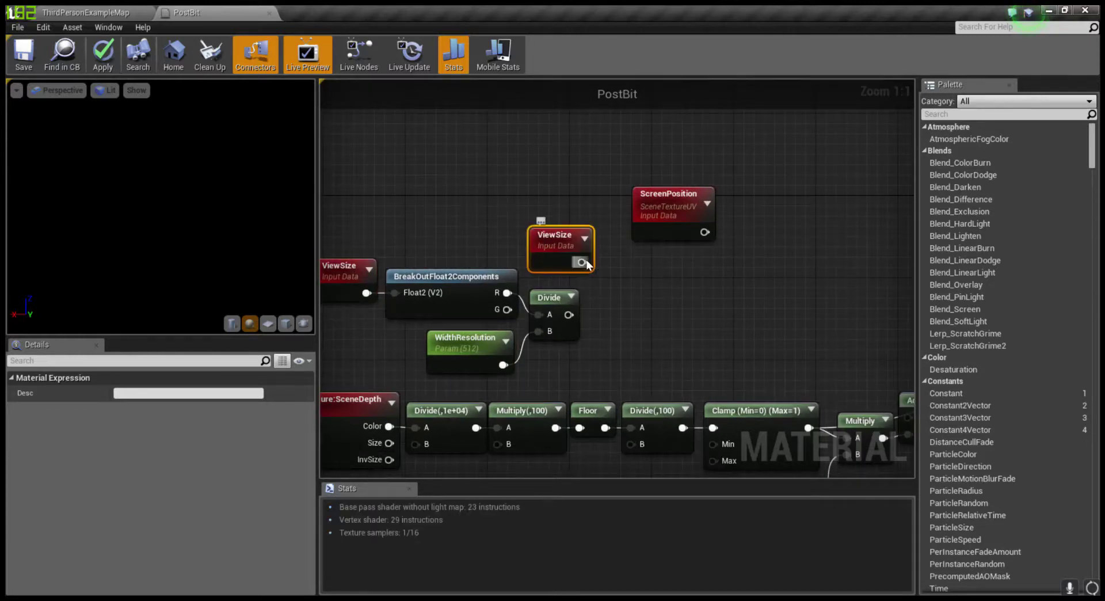
pyautogui.moveTo(586, 263); pyautogui.dragTo(620, 269)
pyautogui.click(658, 303)
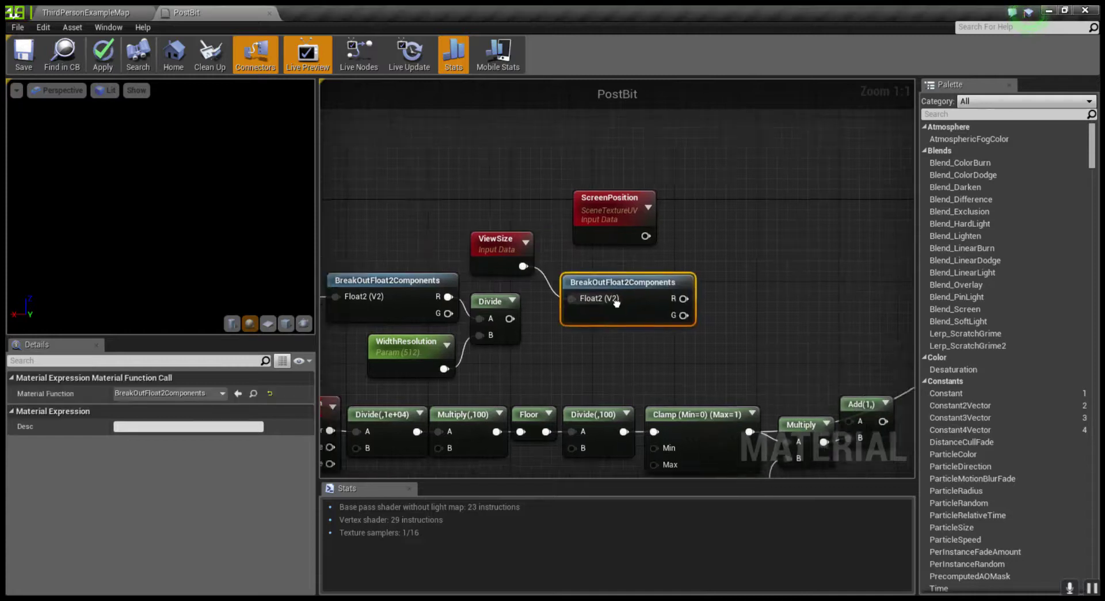
pyautogui.moveTo(616, 303); pyautogui.dragTo(561, 305, button='right')
pyautogui.moveTo(639, 293); pyautogui.dragTo(565, 293, button='right')
pyautogui.click(565, 293)
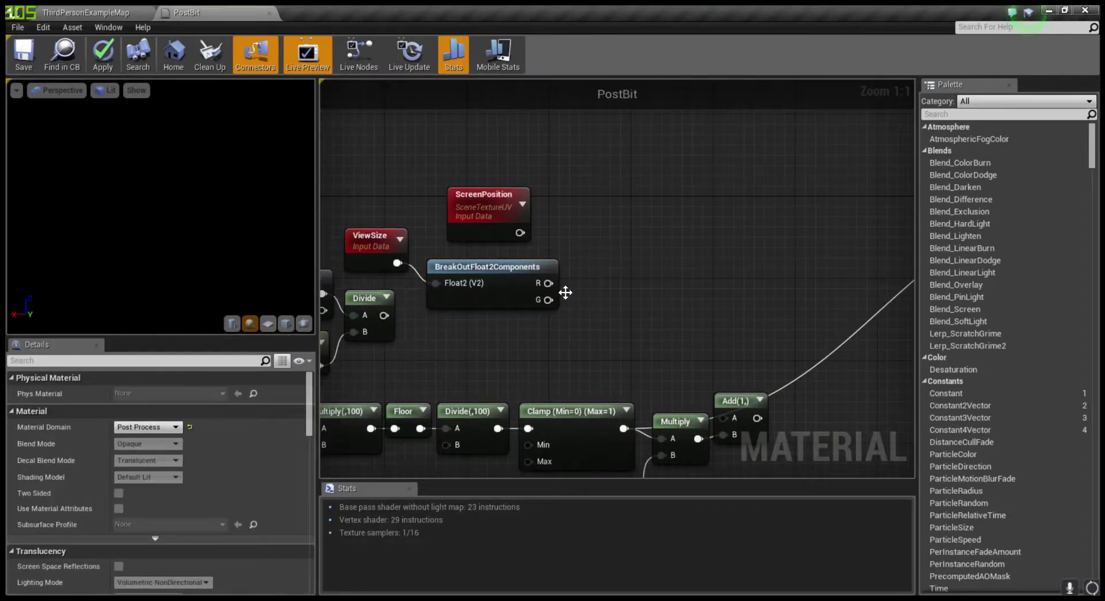
pyautogui.moveTo(548, 283); pyautogui.dragTo(592, 285)
pyautogui.press('d')
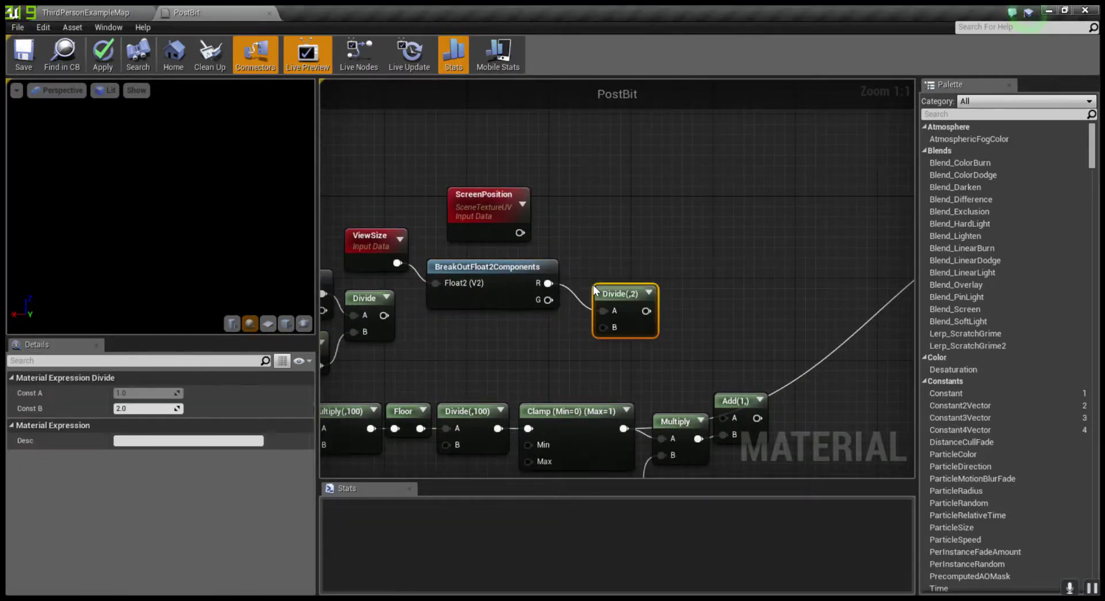
pyautogui.moveTo(619, 308)
pyautogui.mouseDown()
pyautogui.moveTo(606, 282)
pyautogui.moveTo(384, 315)
pyautogui.mouseUp()
pyautogui.keyDown('ctrl'); pyautogui.click(522, 278); pyautogui.keyUp('ctrl')
pyautogui.press('Delete')
# Step: Divide the copied ViewSize by the WidthResolution ratio in a new Divide node and apply
pyautogui.moveTo(397, 263); pyautogui.dragTo(461, 280)
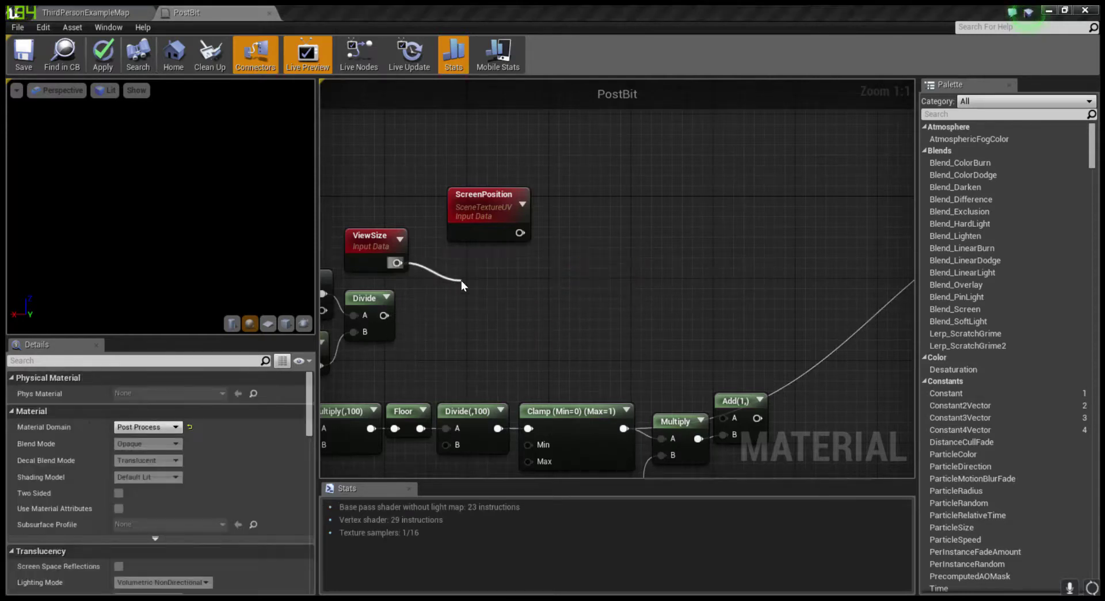
pyautogui.click(461, 281)
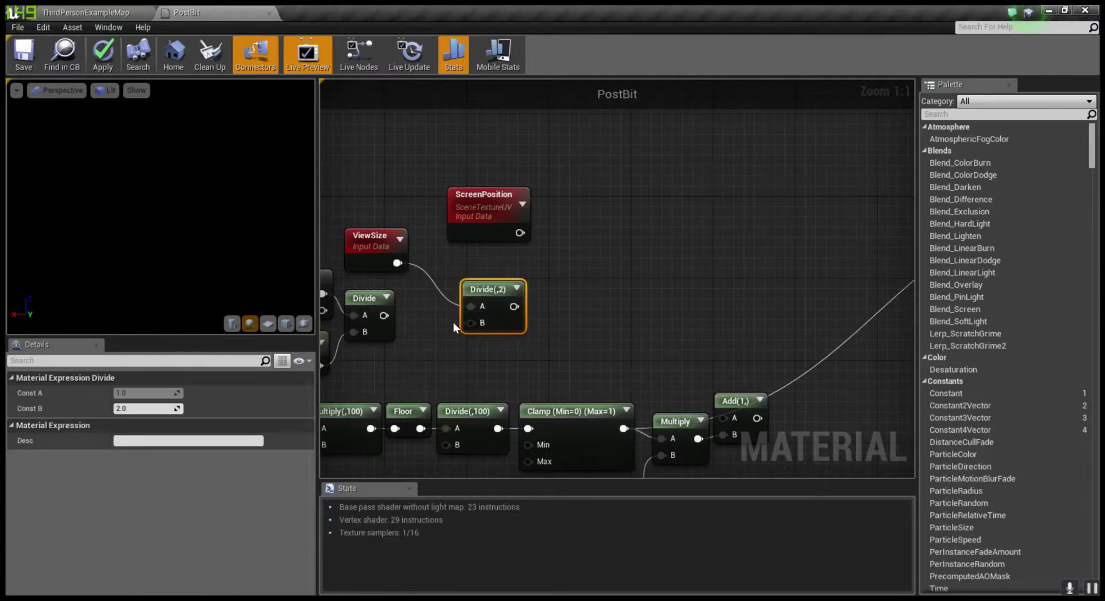
pyautogui.moveTo(470, 322); pyautogui.dragTo(384, 316)
pyautogui.moveTo(503, 289); pyautogui.dragTo(479, 288)
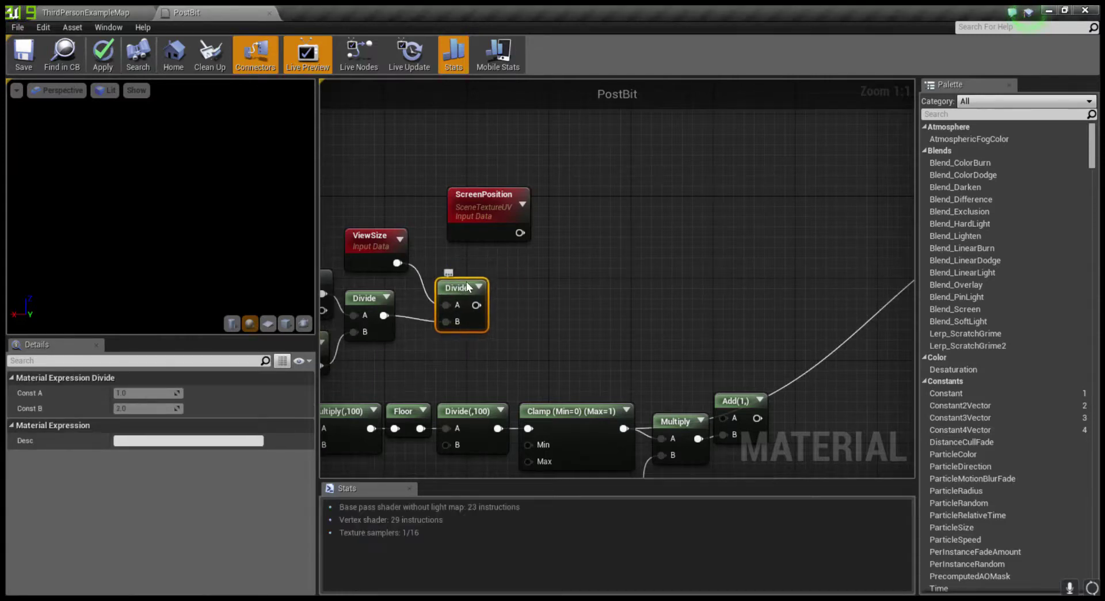
pyautogui.moveTo(467, 282); pyautogui.dragTo(568, 270, button='right')
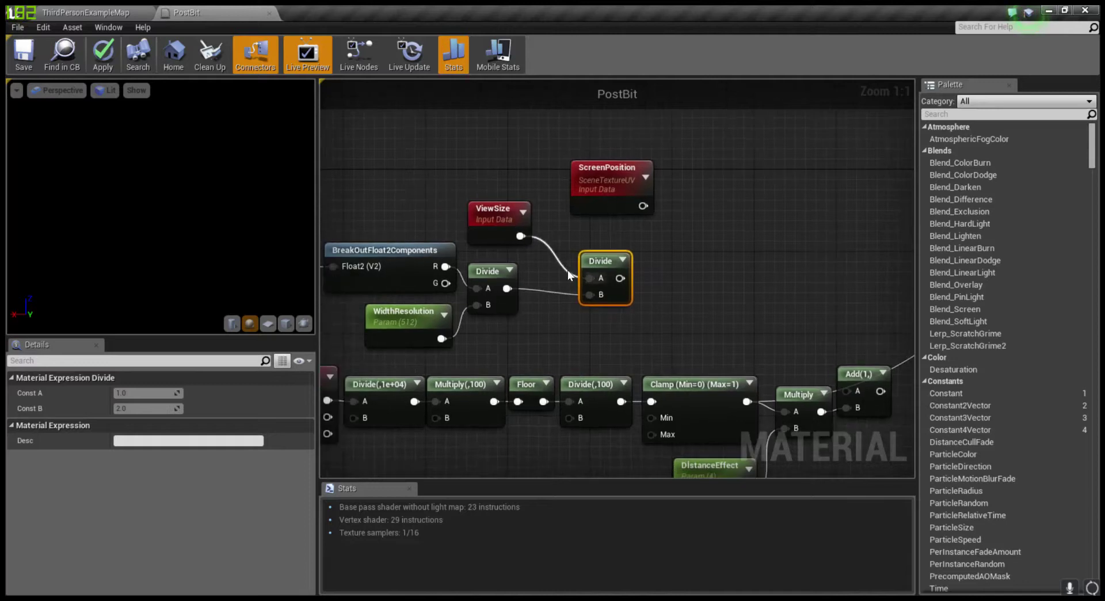
pyautogui.moveTo(530, 266); pyautogui.dragTo(582, 278, button='right')
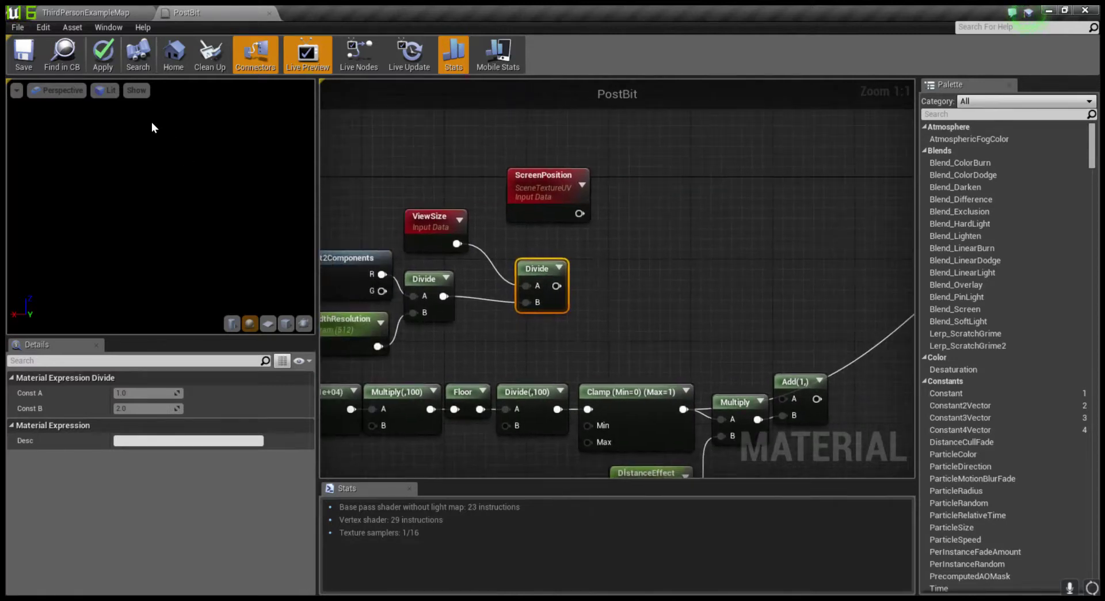
pyautogui.click(105, 69)
pyautogui.scroll(-1, 669, 274)
pyautogui.moveTo(629, 283)
pyautogui.mouseDown(button='right')
pyautogui.moveTo(384, 306)
pyautogui.moveTo(486, 239)
pyautogui.mouseUp(button='right')
pyautogui.moveTo(486, 239); pyautogui.dragTo(474, 220)
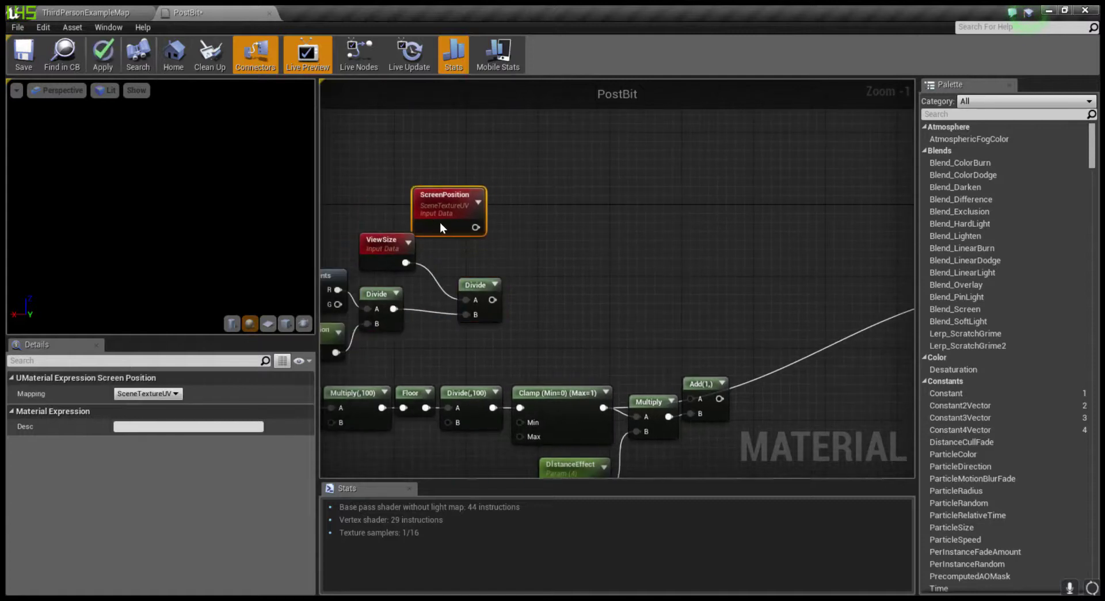
# Step: Add a third Divide after the second Divide, with the Add(1,) output in its B pin
pyautogui.moveTo(522, 253); pyautogui.dragTo(511, 247, button='right')
pyautogui.scroll(1, 484, 259)
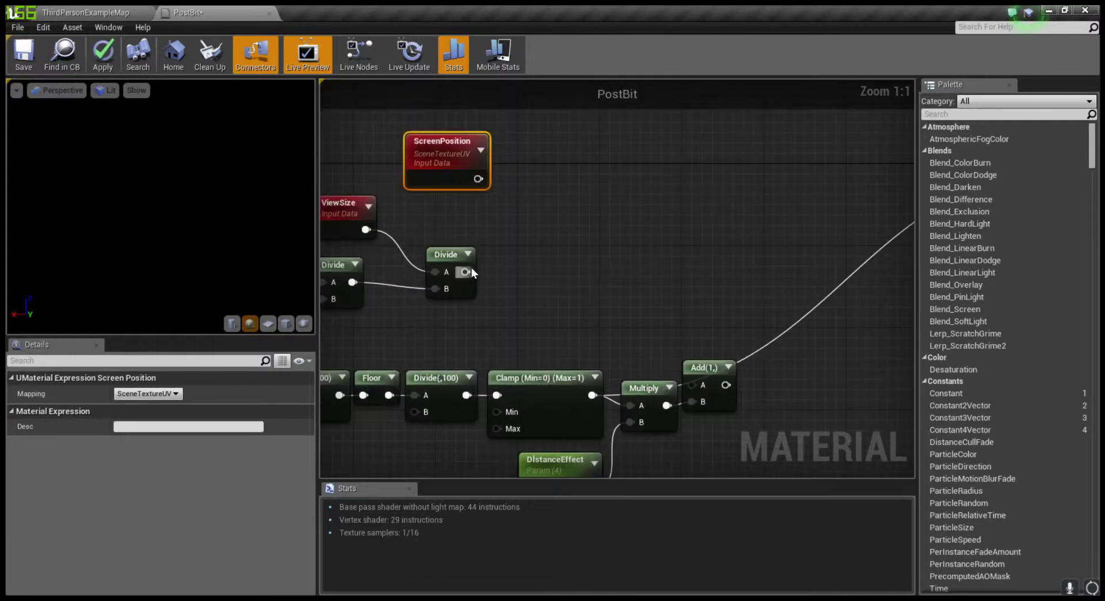
pyautogui.moveTo(467, 270); pyautogui.dragTo(553, 266)
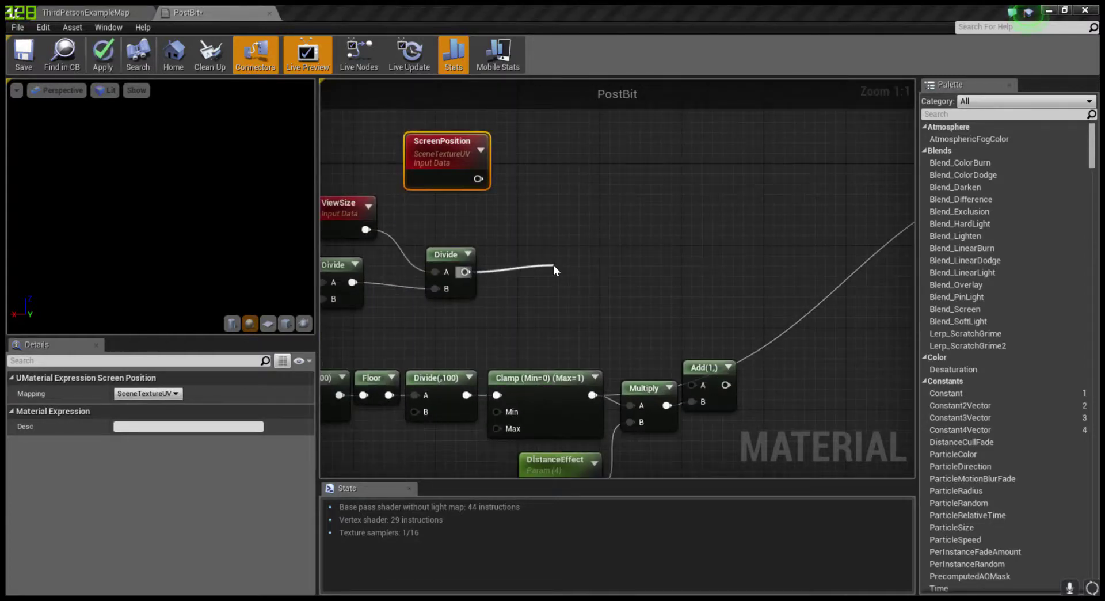
pyautogui.click(554, 265)
pyautogui.moveTo(551, 268); pyautogui.dragTo(533, 268)
pyautogui.scroll(-3, 699, 325)
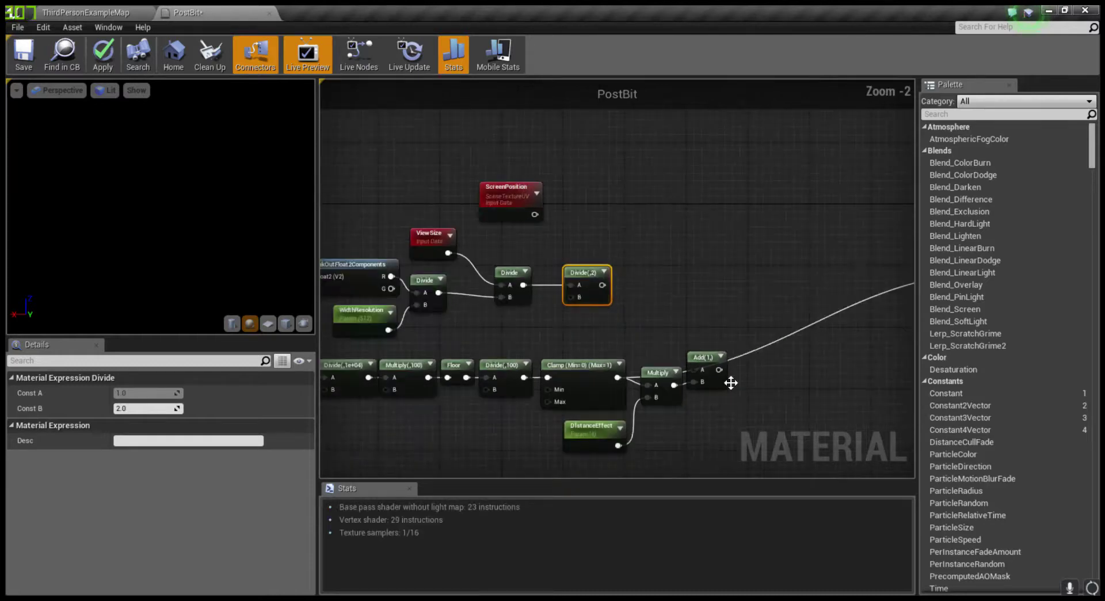
pyautogui.moveTo(720, 369)
pyautogui.mouseDown()
pyautogui.moveTo(573, 297)
pyautogui.moveTo(770, 298)
pyautogui.mouseUp()
pyautogui.click(605, 298)
pyautogui.scroll(-1, 769, 308)
pyautogui.scroll(3, 768, 308)
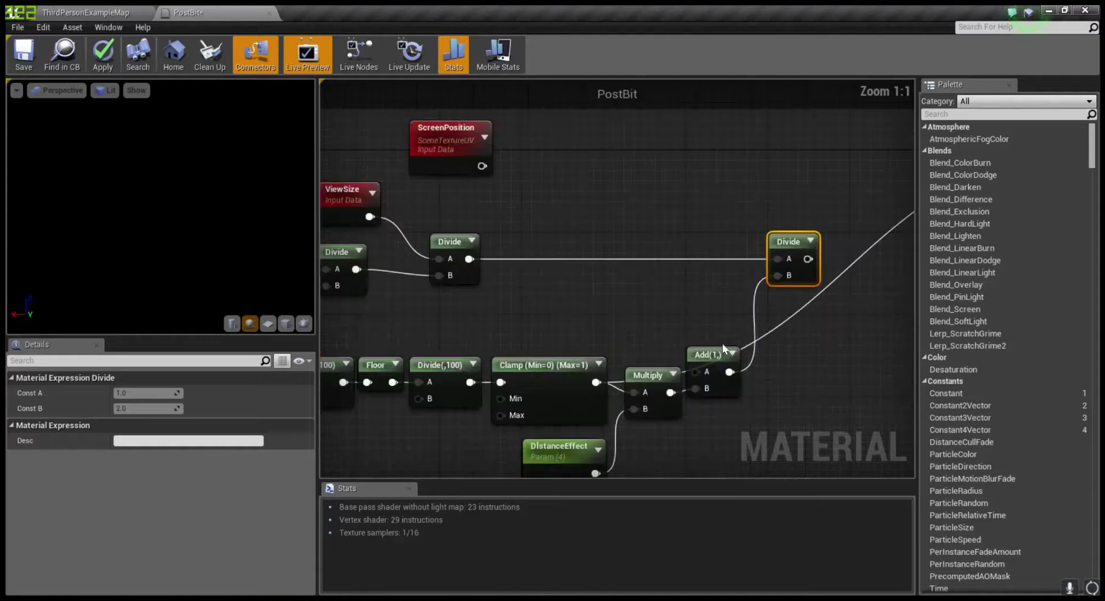
pyautogui.moveTo(723, 343); pyautogui.dragTo(599, 363, button='right')
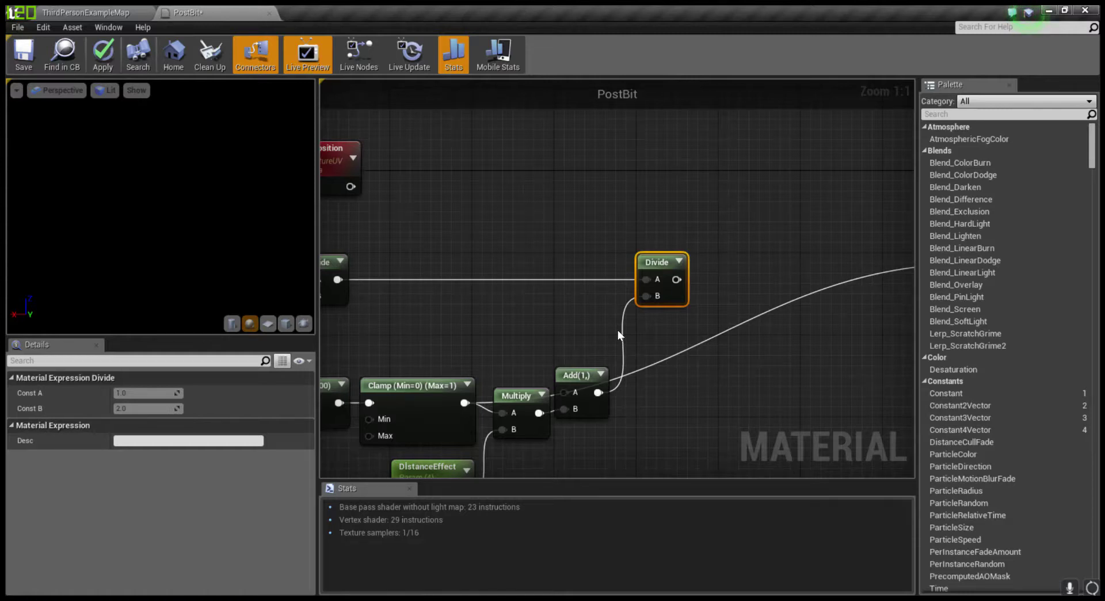
pyautogui.scroll(-4, 617, 330)
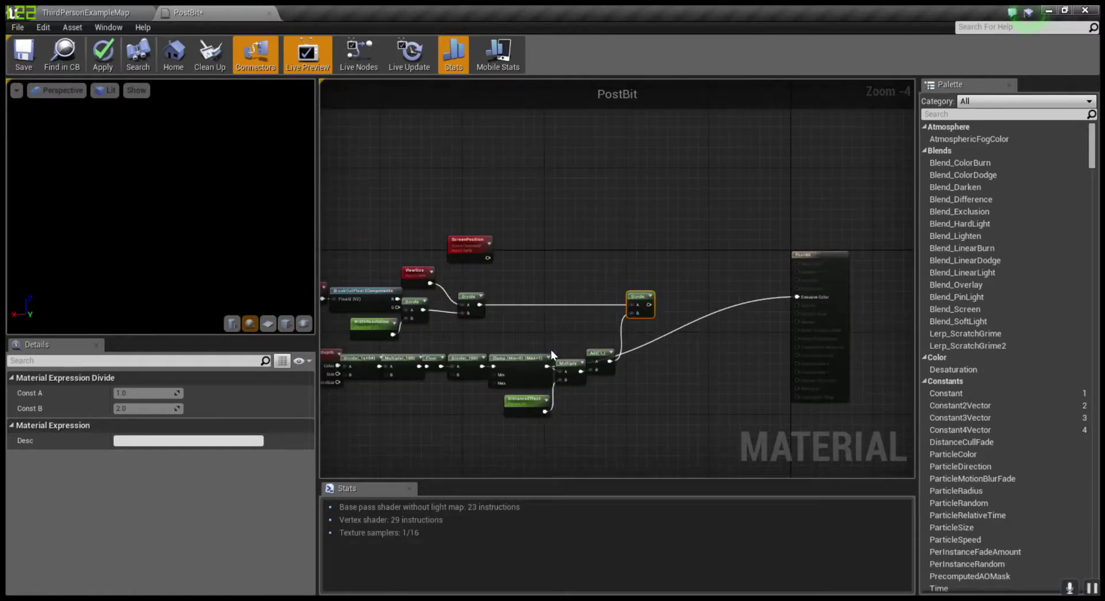
# Step: Shift the selected group of nodes left to make room beside ScreenPosition
pyautogui.scroll(-1, 548, 368)
pyautogui.scroll(1, 546, 384)
pyautogui.moveTo(766, 399); pyautogui.dragTo(396, 245)
pyautogui.moveTo(767, 270); pyautogui.dragTo(616, 264)
pyautogui.scroll(2, 664, 236)
pyautogui.moveTo(664, 236); pyautogui.dragTo(401, 271, button='right')
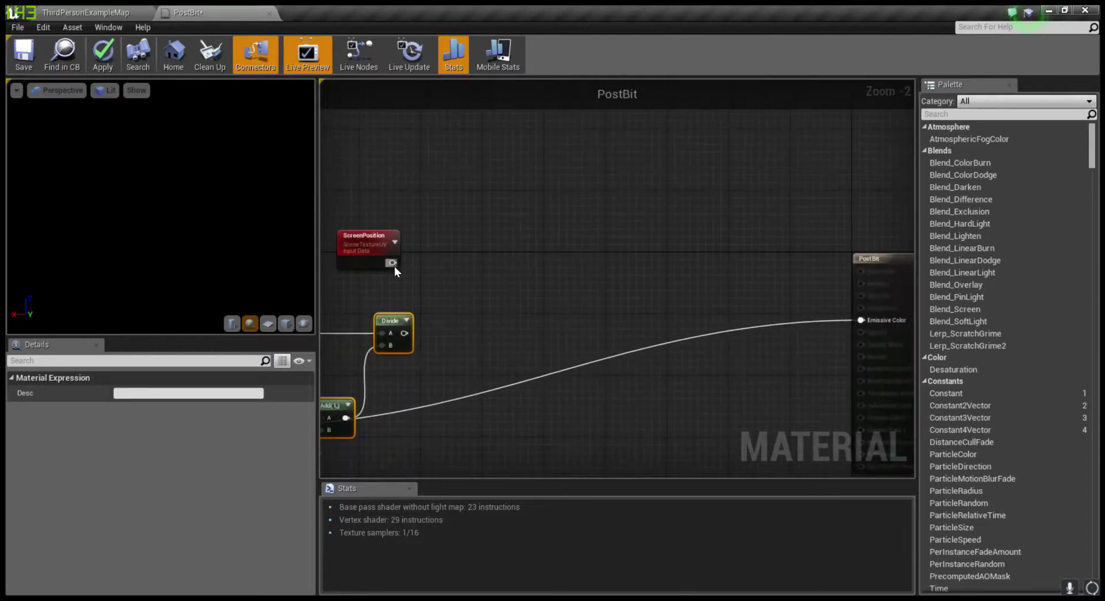
# Step: Multiply ScreenPosition by the Divide result and add a Floor node after the Multiply
pyautogui.moveTo(392, 263); pyautogui.dragTo(433, 264)
pyautogui.click(481, 301)
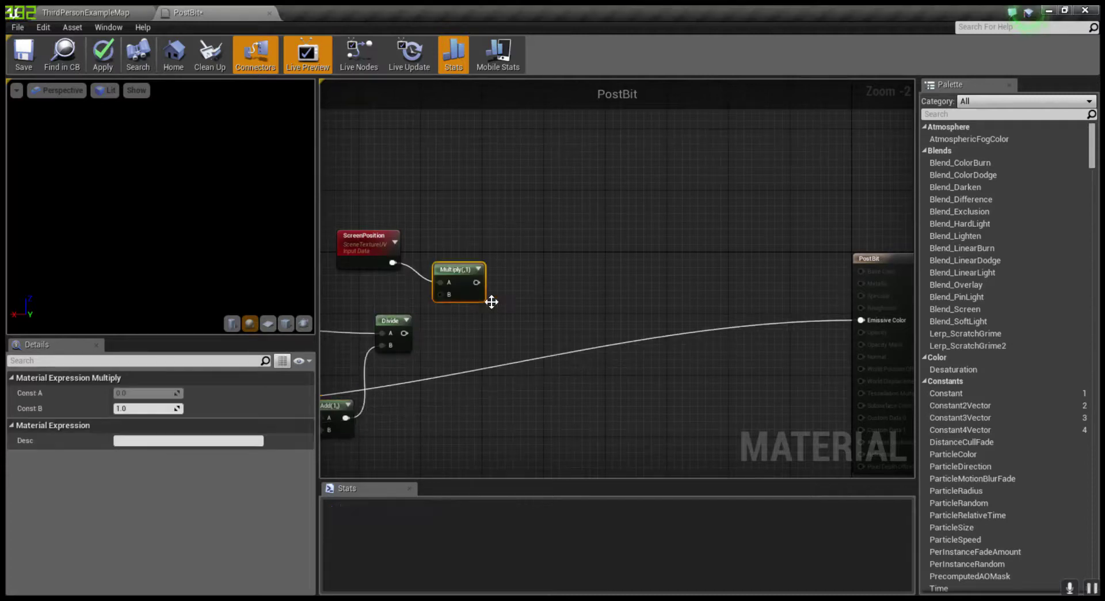
pyautogui.moveTo(449, 294); pyautogui.dragTo(403, 333)
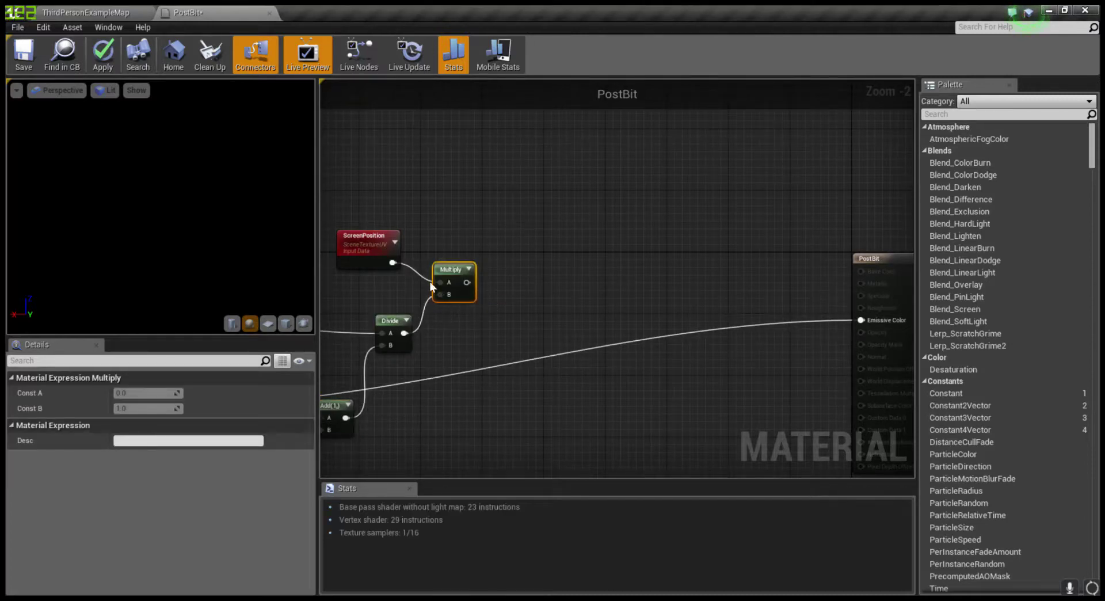
pyautogui.moveTo(442, 275)
pyautogui.mouseDown()
pyautogui.moveTo(444, 257)
pyautogui.moveTo(488, 265)
pyautogui.mouseUp()
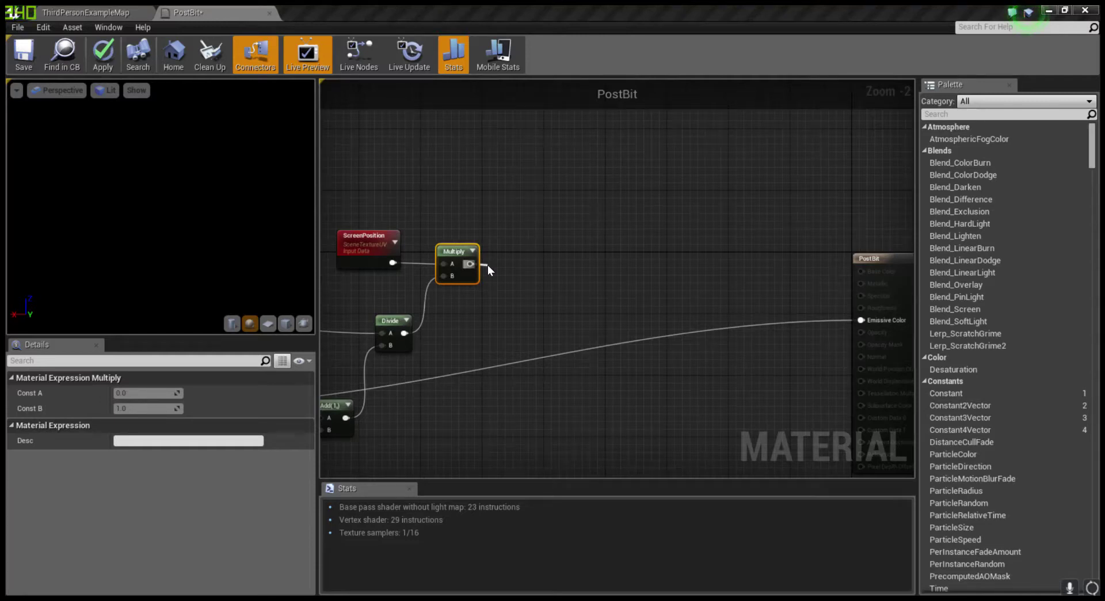
pyautogui.press('Return')
pyautogui.scroll(2, 488, 265)
pyautogui.moveTo(506, 275)
pyautogui.mouseDown()
pyautogui.moveTo(510, 248)
pyautogui.moveTo(568, 269)
pyautogui.moveTo(569, 247)
pyautogui.moveTo(374, 359)
pyautogui.mouseUp()
# Step: Reframe the graph around ScreenPosition, Add and the PostBit output, testing a wire from the new Divide
pyautogui.scroll(-5, 417, 350)
pyautogui.scroll(5, 416, 350)
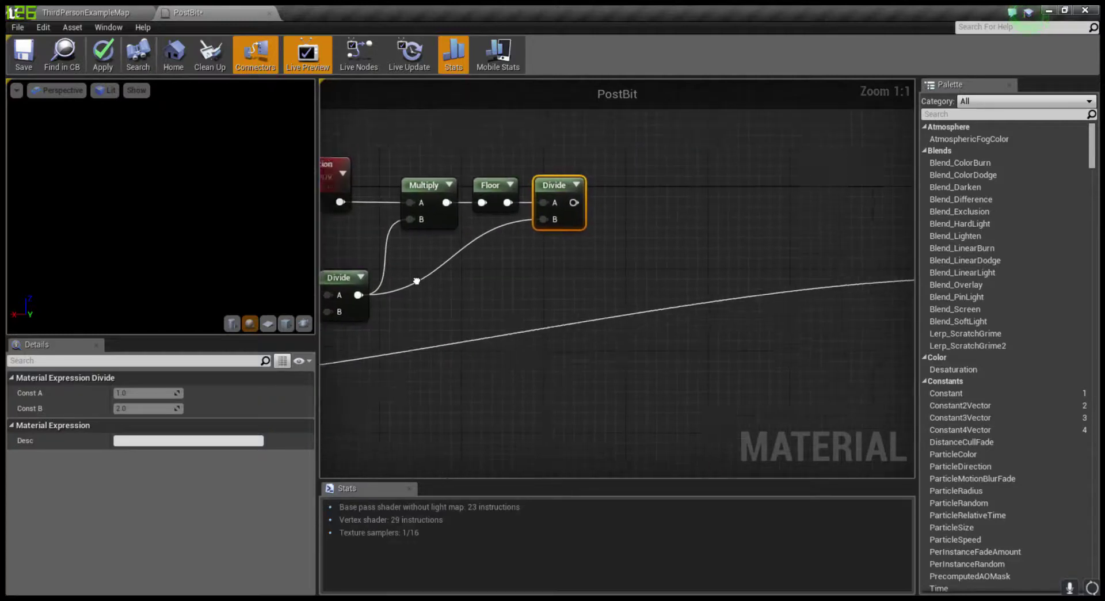
pyautogui.moveTo(426, 319); pyautogui.dragTo(482, 257, button='right')
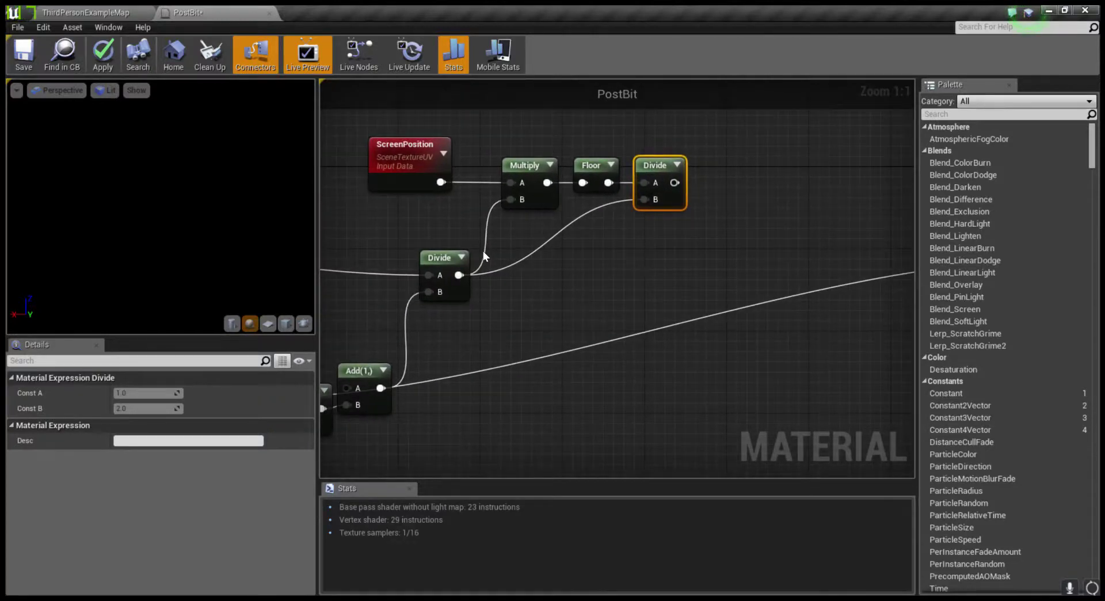
pyautogui.moveTo(483, 253); pyautogui.dragTo(412, 264, button='right')
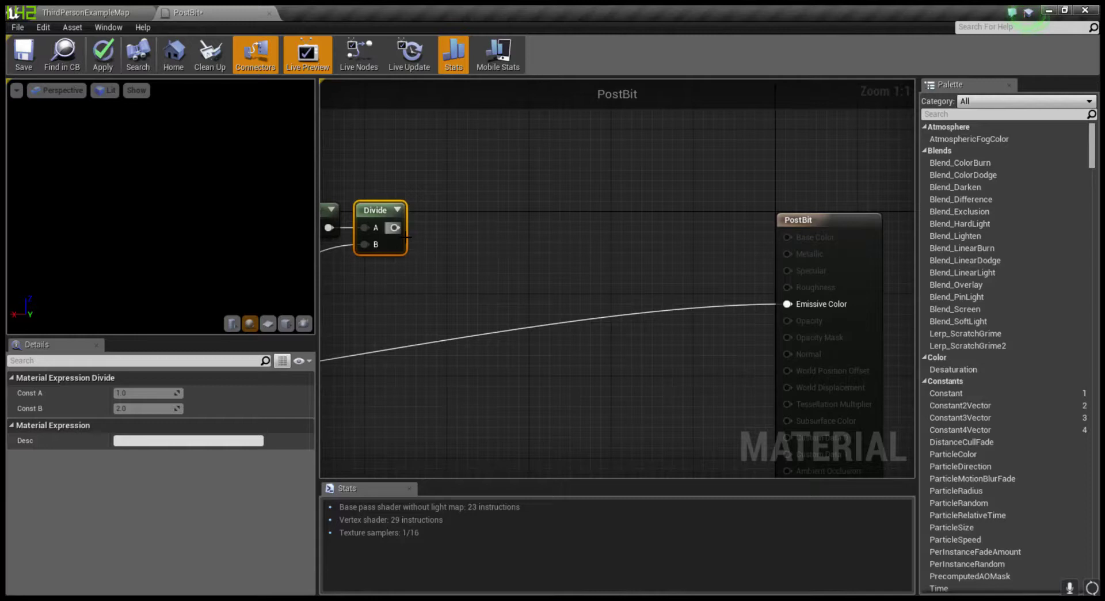
pyautogui.moveTo(395, 227); pyautogui.dragTo(445, 225)
pyautogui.click(454, 192)
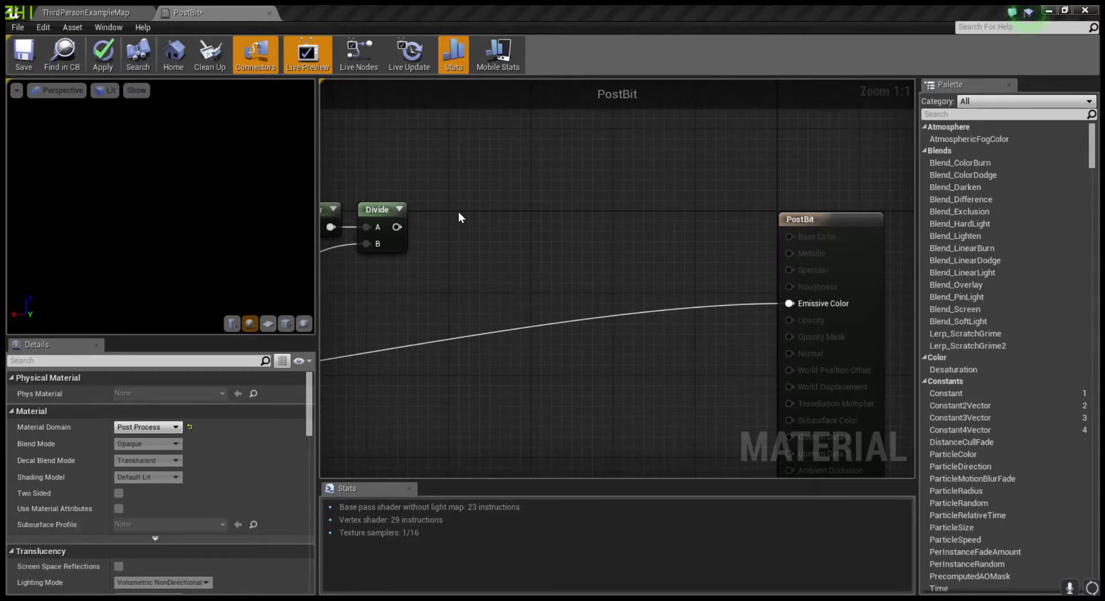
# Step: Add a PostProcessInput0 SceneTexture node and wire its Color into PostBit's Emissive Color
pyautogui.hotkey('ctrl', 'v')
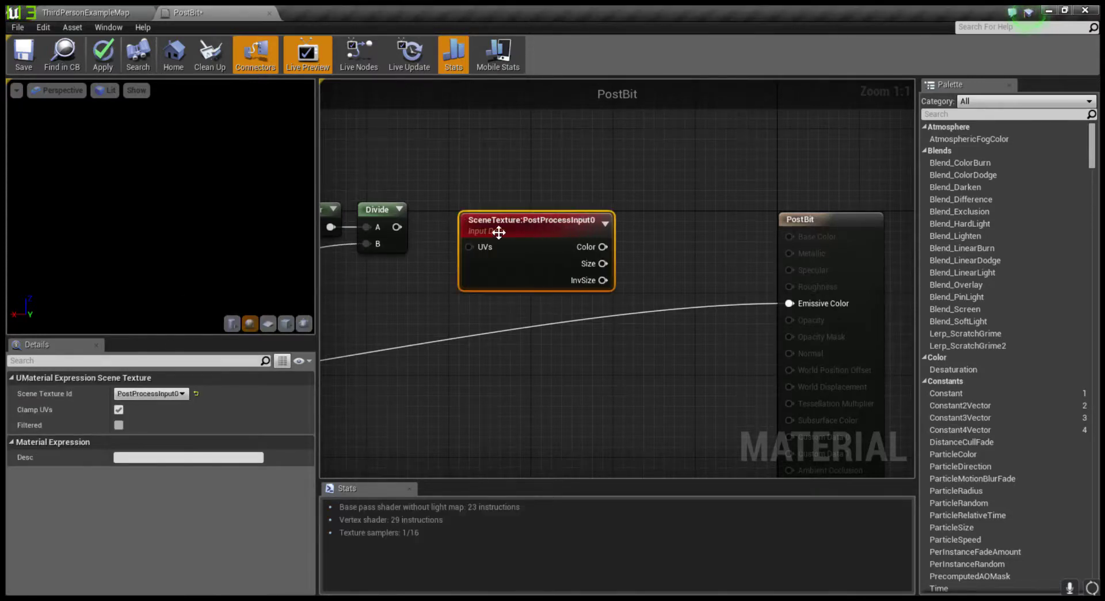
pyautogui.moveTo(493, 229)
pyautogui.mouseDown()
pyautogui.moveTo(452, 196)
pyautogui.moveTo(449, 207)
pyautogui.mouseUp()
pyautogui.moveTo(407, 243)
pyautogui.mouseDown(button='right')
pyautogui.moveTo(395, 229)
pyautogui.moveTo(570, 238)
pyautogui.mouseUp(button='right')
pyautogui.moveTo(696, 211); pyautogui.dragTo(531, 197, button='right')
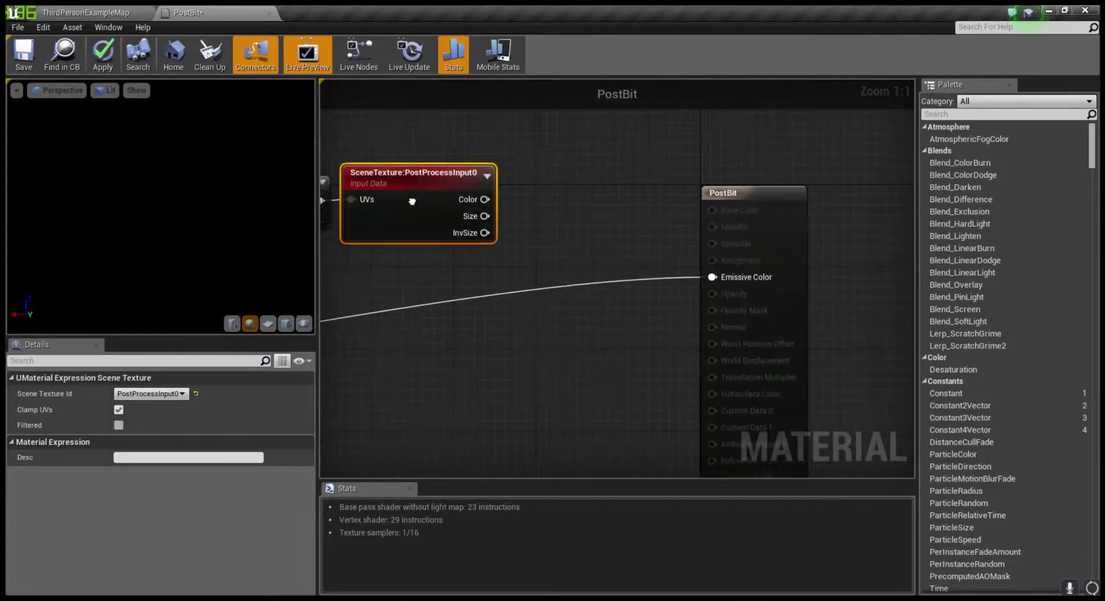
pyautogui.moveTo(521, 201); pyautogui.dragTo(748, 278)
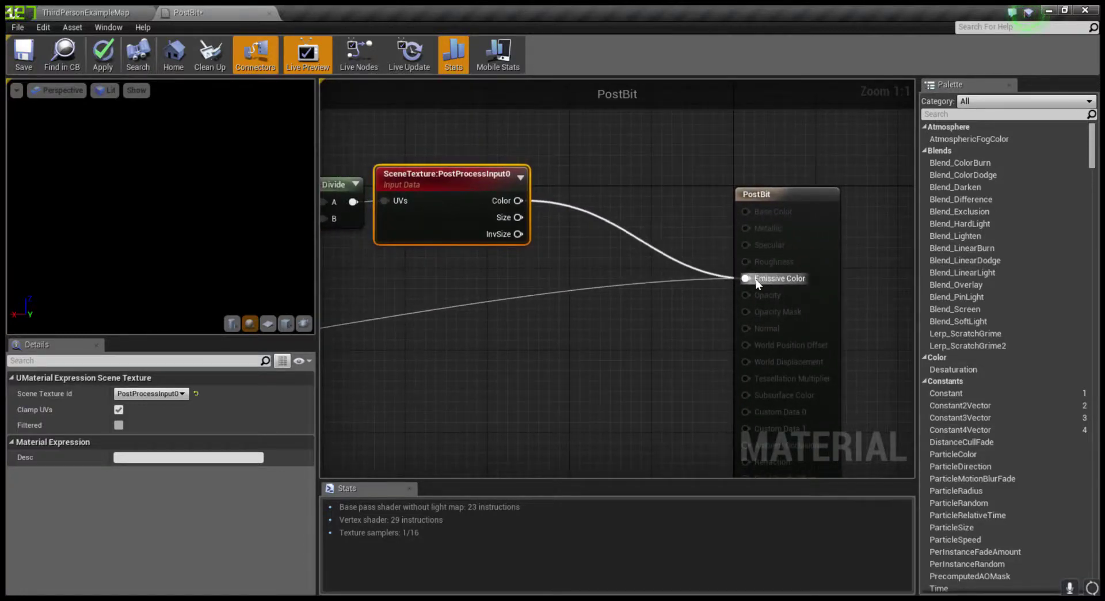
# Step: Route the Add(1,) result through a BreakOutFloat4Components node into the erroring Divide's B pin
pyautogui.click(489, 505)
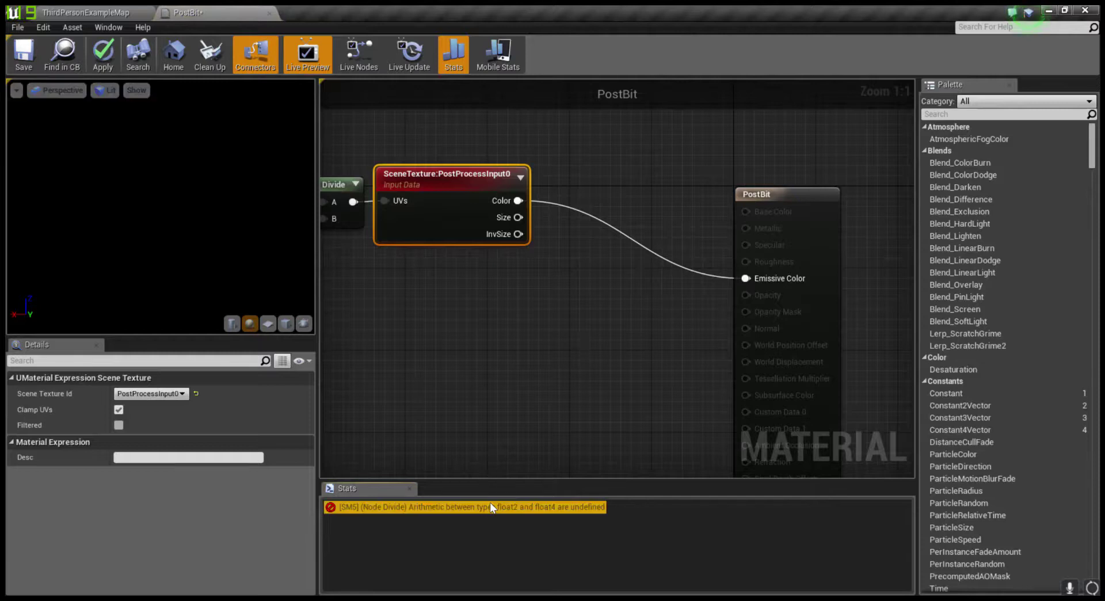
pyautogui.scroll(-2, 693, 291)
pyautogui.scroll(2, 645, 244)
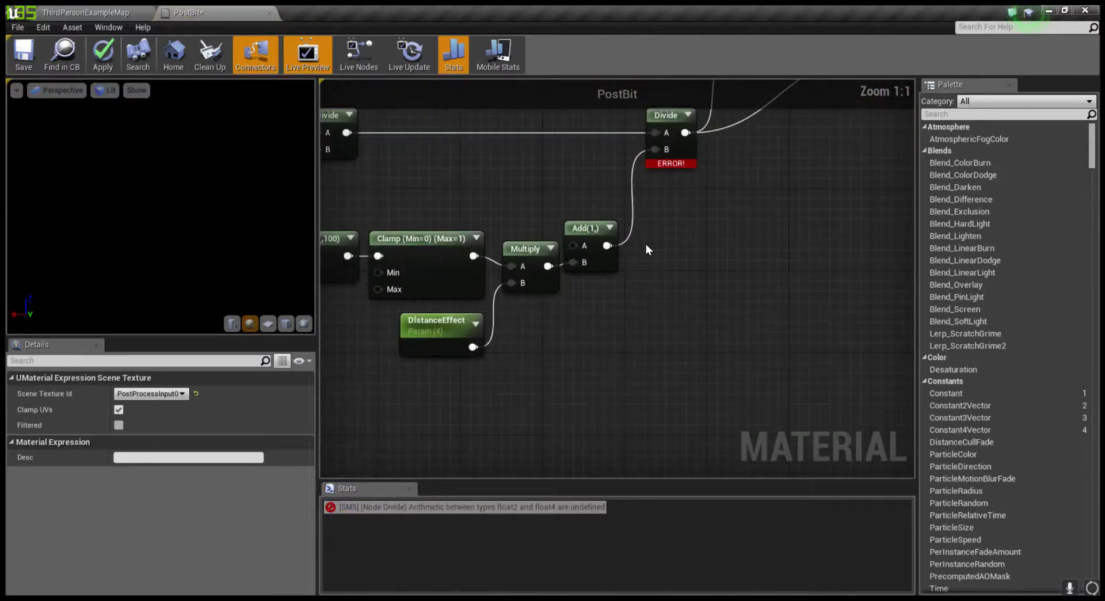
pyautogui.moveTo(645, 244); pyautogui.dragTo(725, 248, button='right')
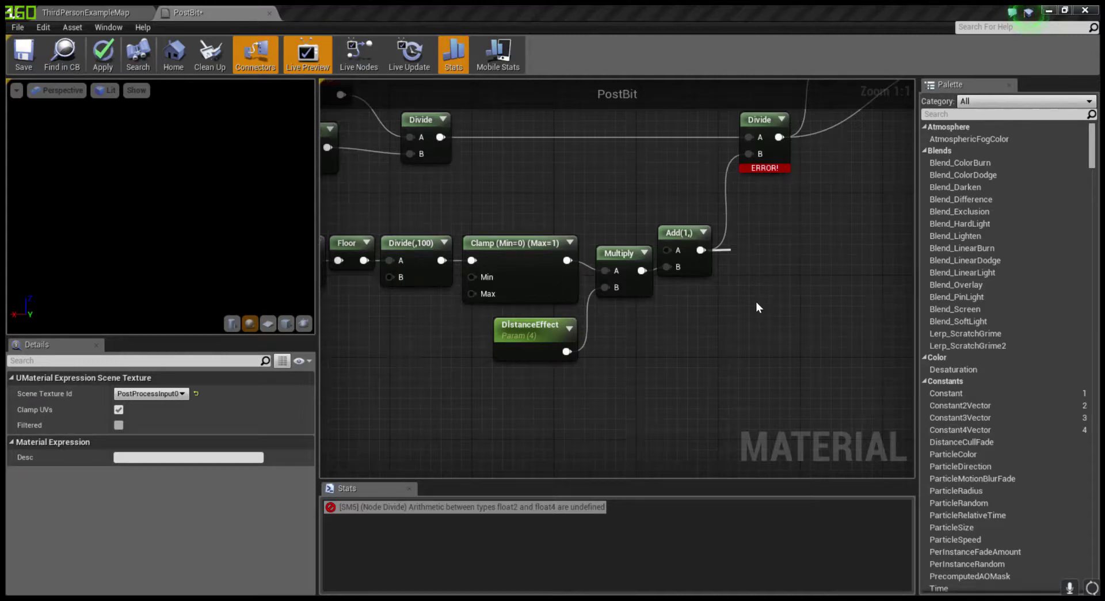
pyautogui.hotkey('ctrl', 'v')
pyautogui.moveTo(755, 302); pyautogui.dragTo(648, 339, button='right')
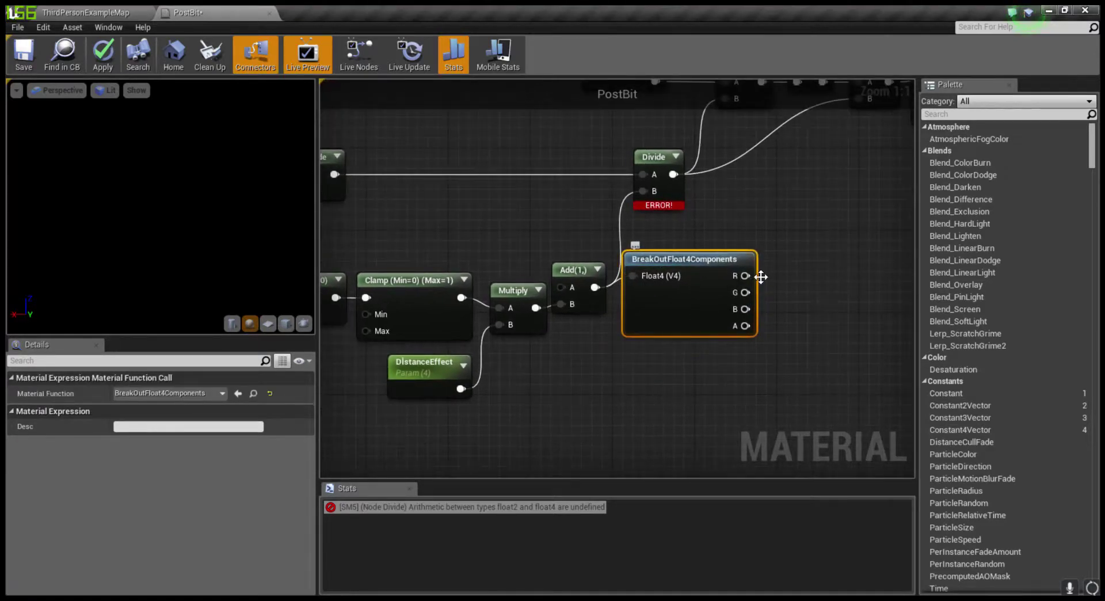
pyautogui.scroll(-1, 554, 226)
pyautogui.scroll(-1, 555, 226)
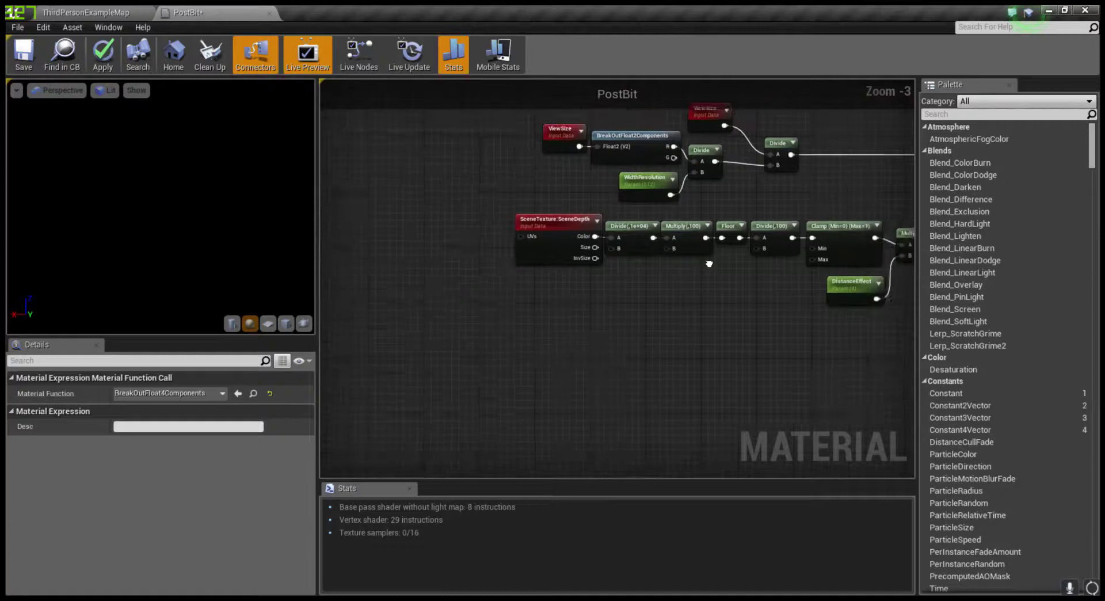
pyautogui.scroll(-1, 551, 237)
pyautogui.moveTo(551, 237)
pyautogui.mouseDown(button='right')
pyautogui.moveTo(462, 241)
pyautogui.moveTo(451, 333)
pyautogui.mouseUp(button='right')
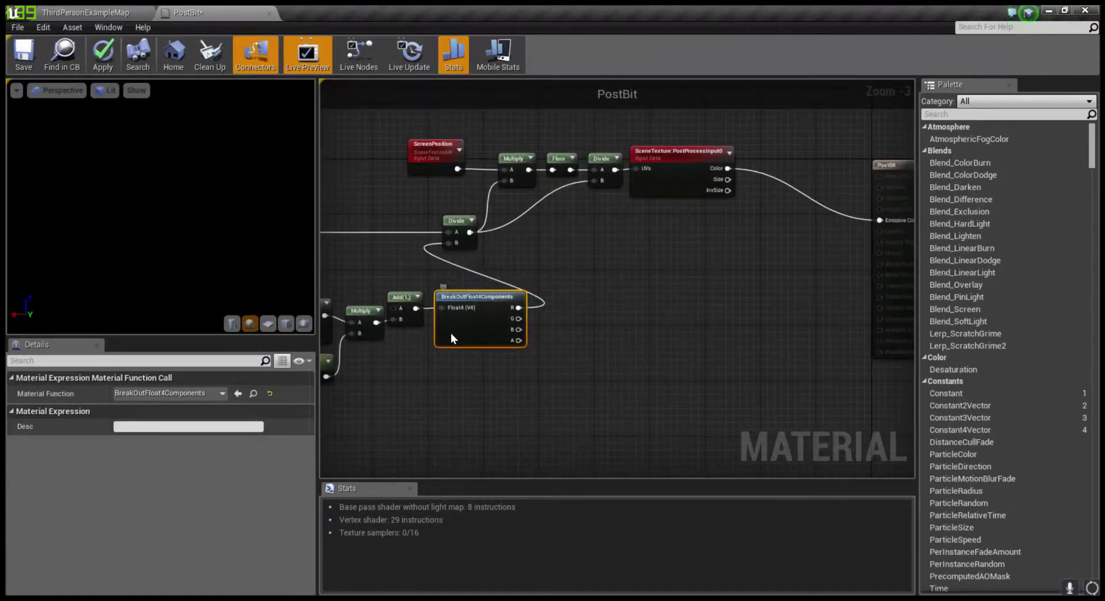
# Step: Play the level from the map tab to test the pixelation, then stop with Esc
pyautogui.click(105, 14)
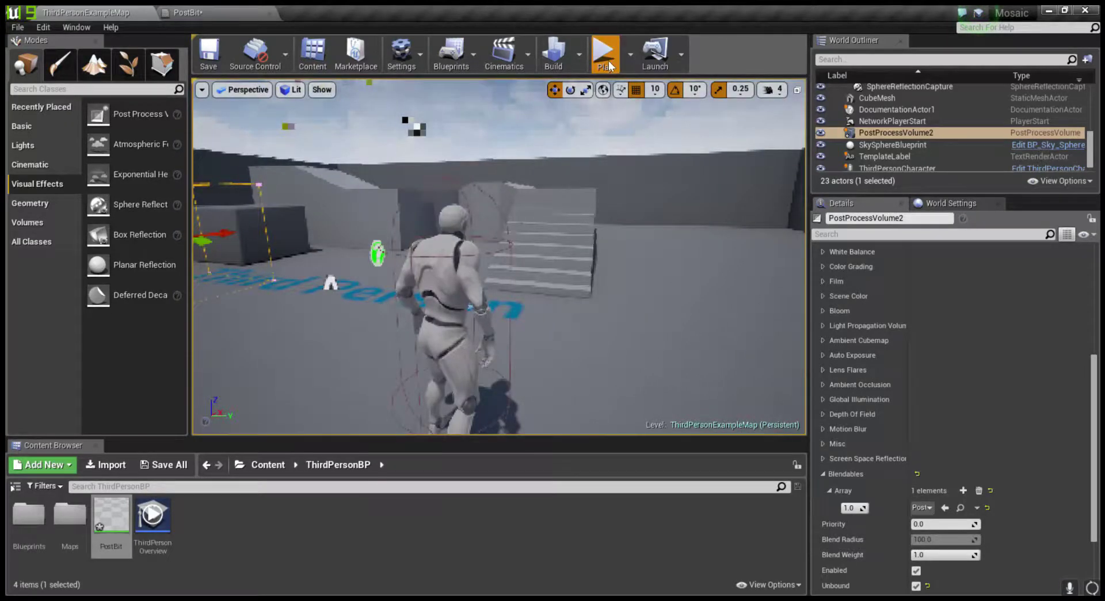
pyautogui.click(604, 58)
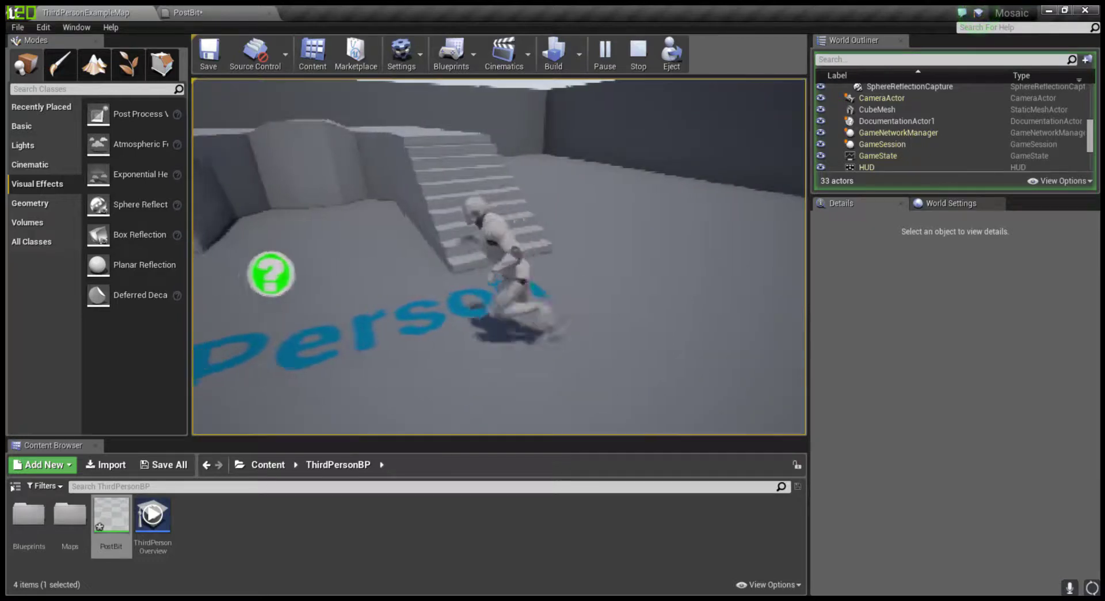
pyautogui.press('Escape')
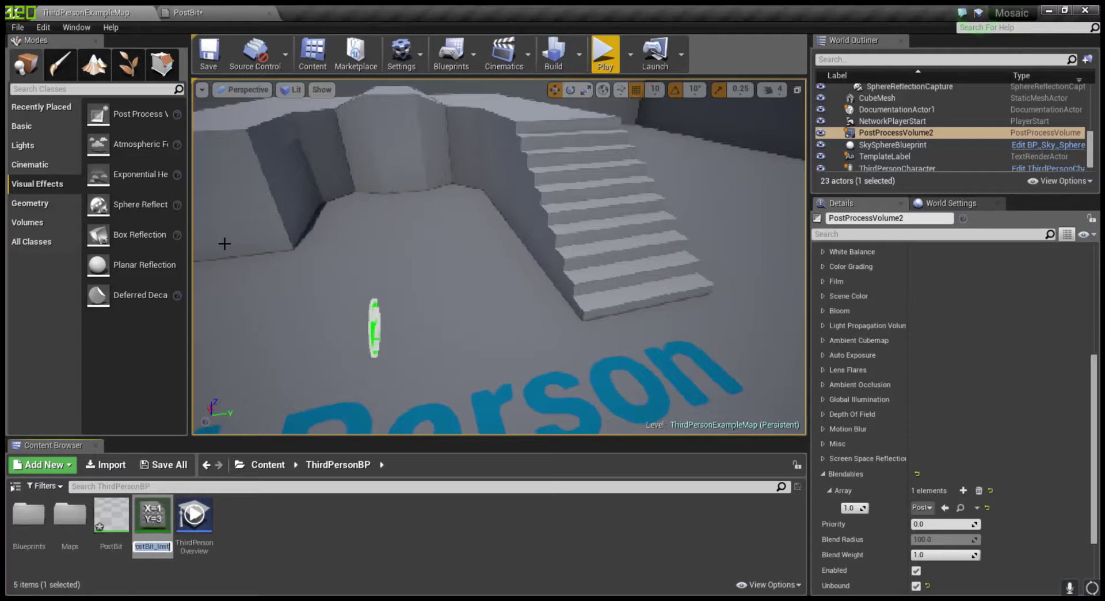
# Step: Name the instance PostBit_Inst and override DistanceEffect (2.0) and WidthResolution (256.0)
pyautogui.press('Return')
pyautogui.press('Return')
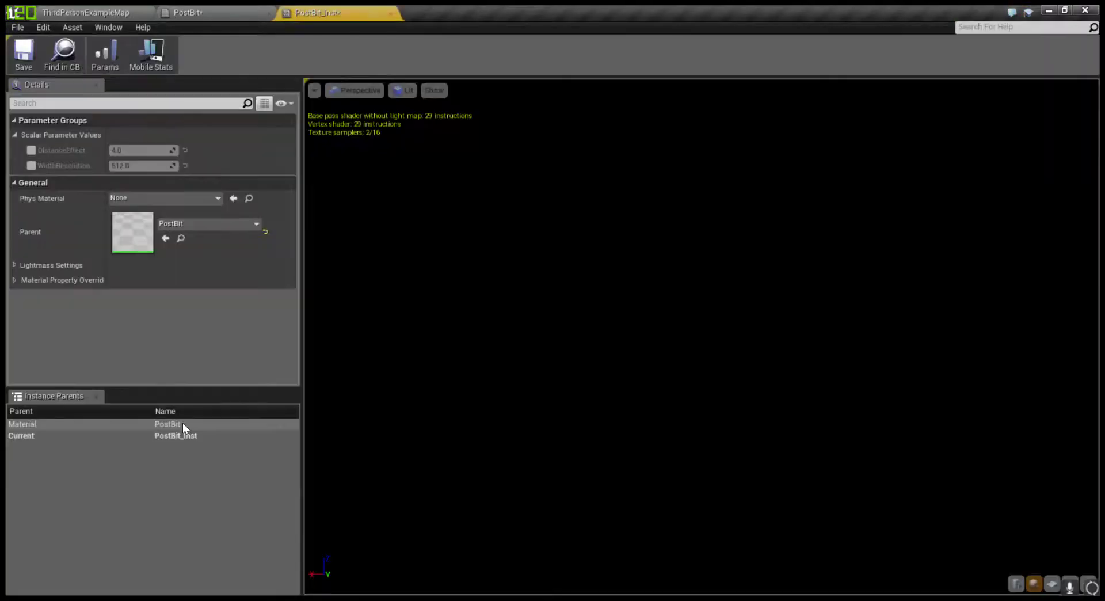
pyautogui.click(31, 151)
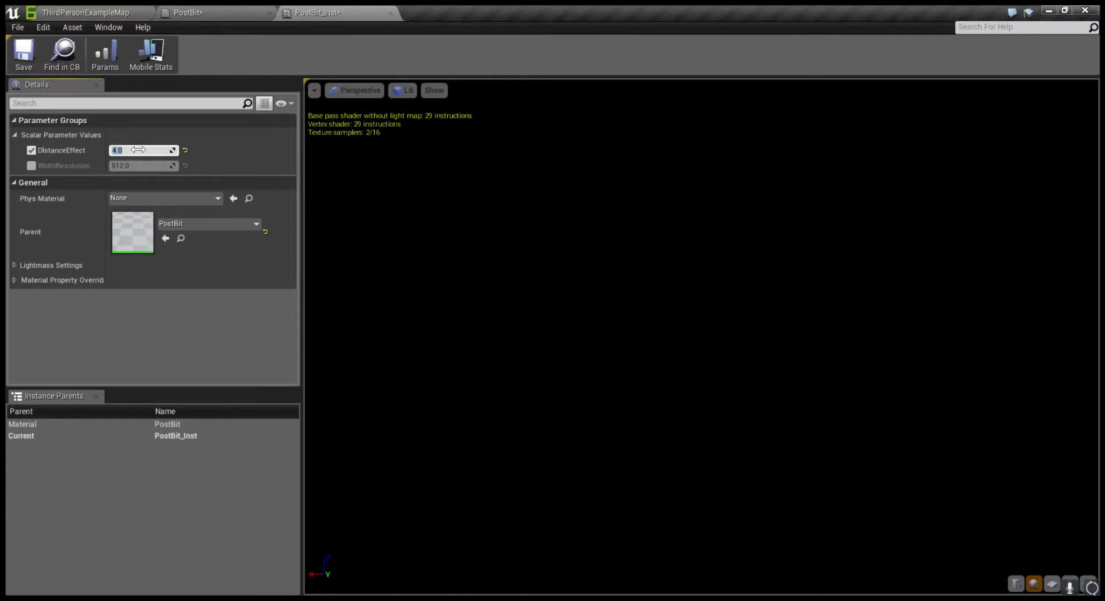
pyautogui.click(143, 150)
pyautogui.write('2')
pyautogui.click(31, 165)
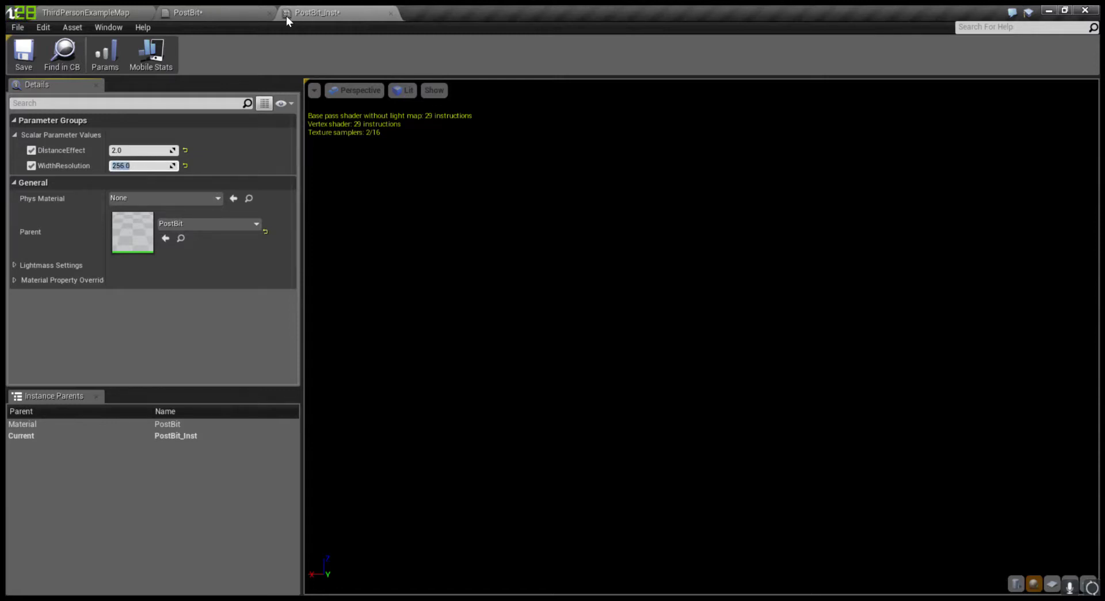
pyautogui.click(126, 11)
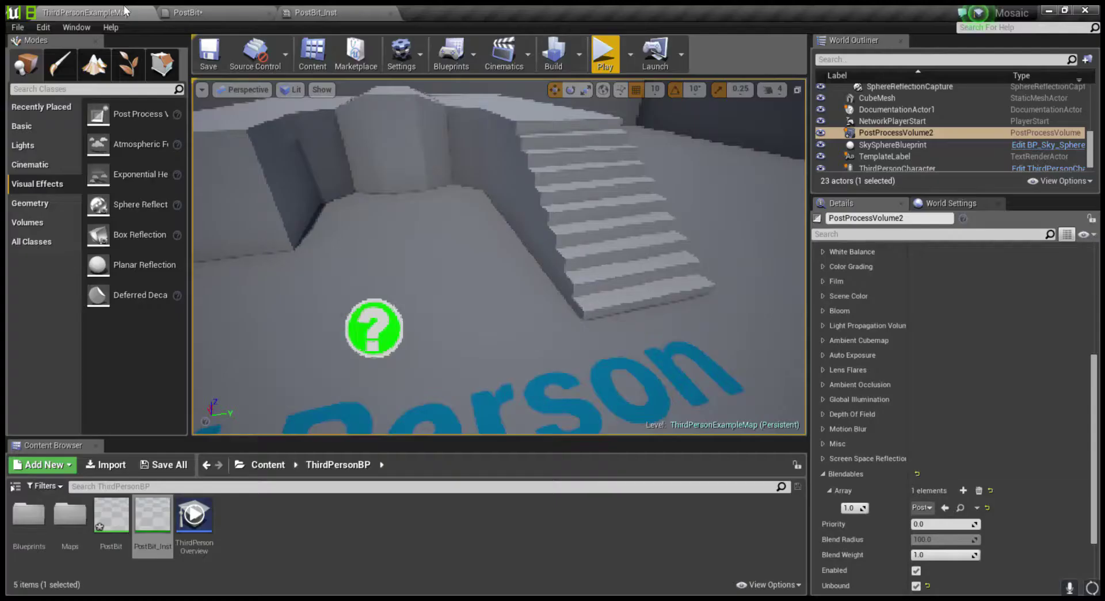
# Step: Assign PostBit_Inst to PostProcessVolume2's Blendables and play the level with it
pyautogui.click(606, 47)
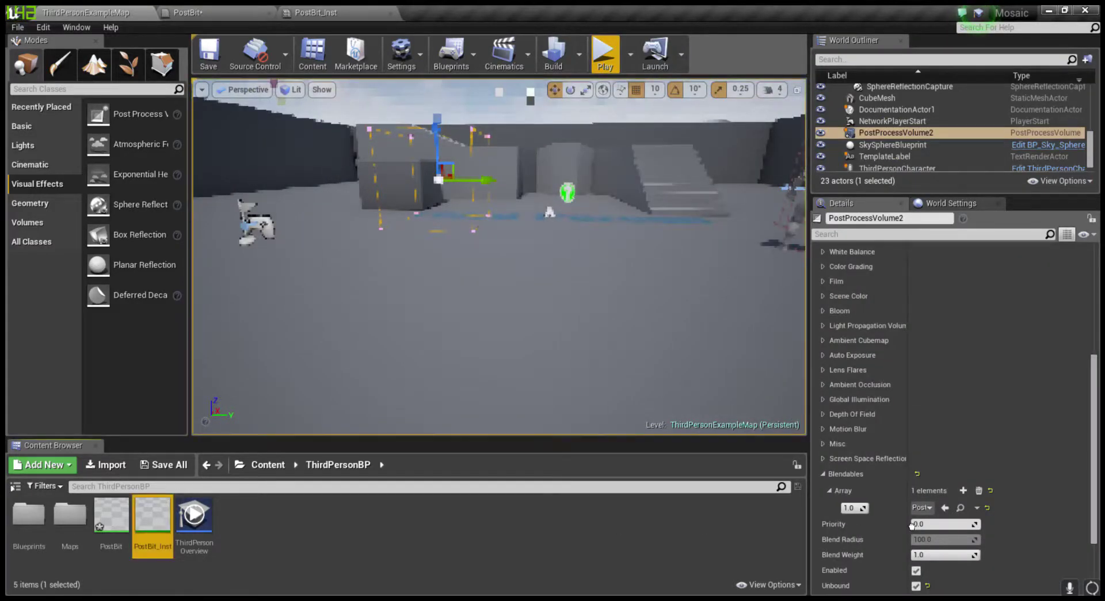
pyautogui.moveTo(194, 515); pyautogui.dragTo(933, 512)
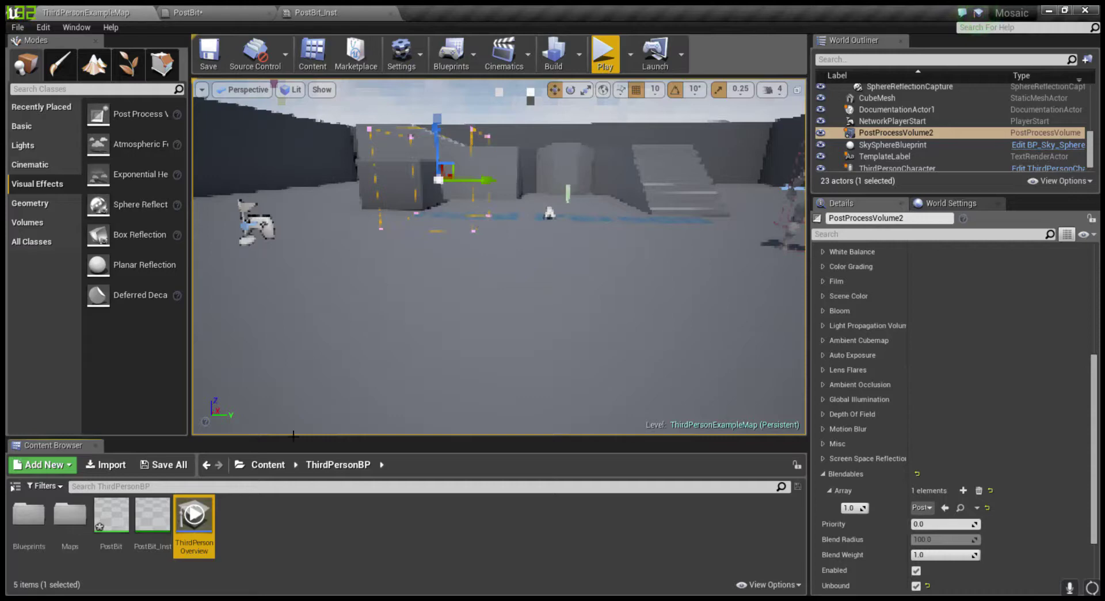
pyautogui.click(149, 536)
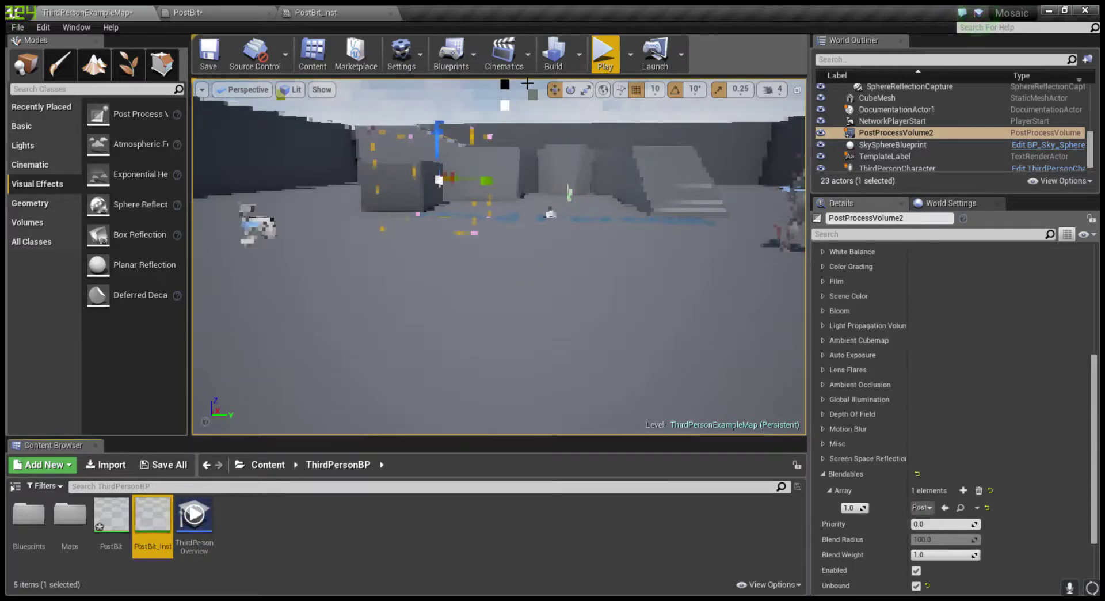
pyautogui.click(602, 63)
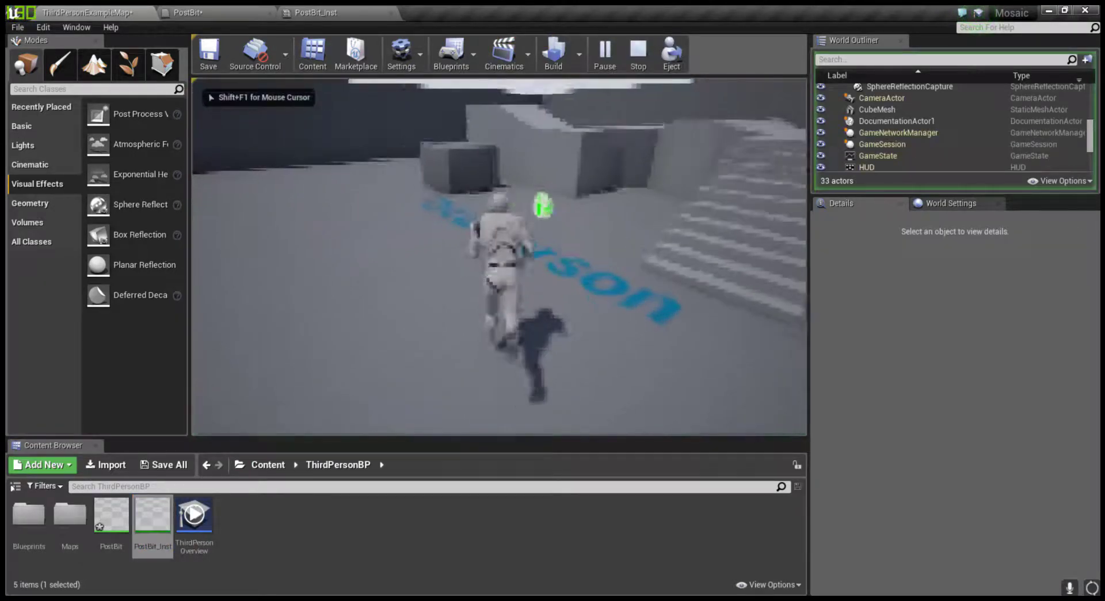